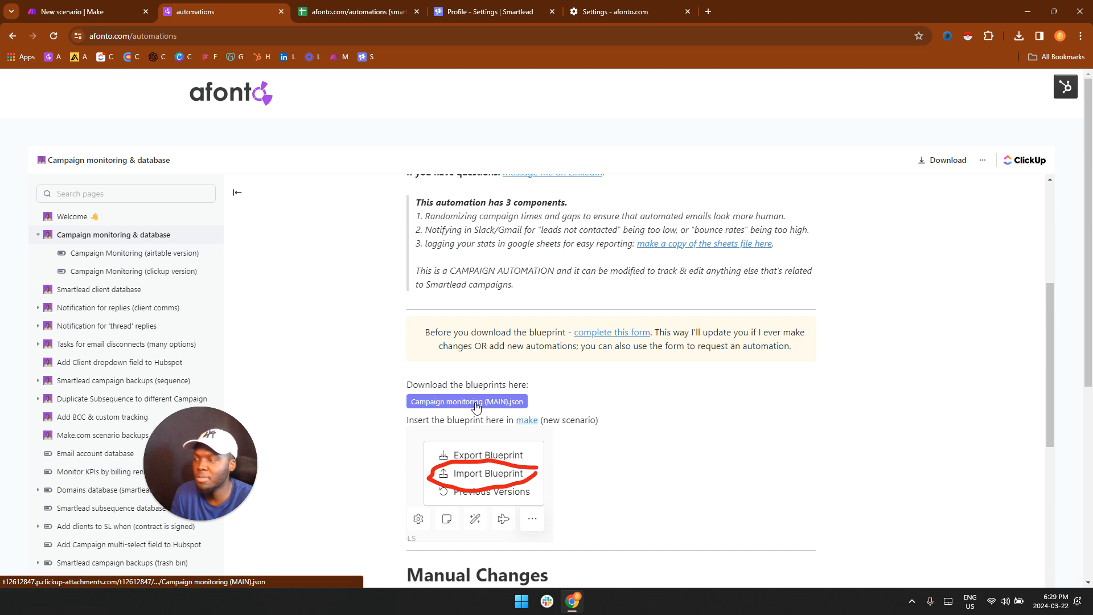
- Download the Campaign monitoring (MAIN) blueprint from the automations page and import the JSON file into the new Make scenario
{"action": "left_click", "coordinate": [476, 406]}
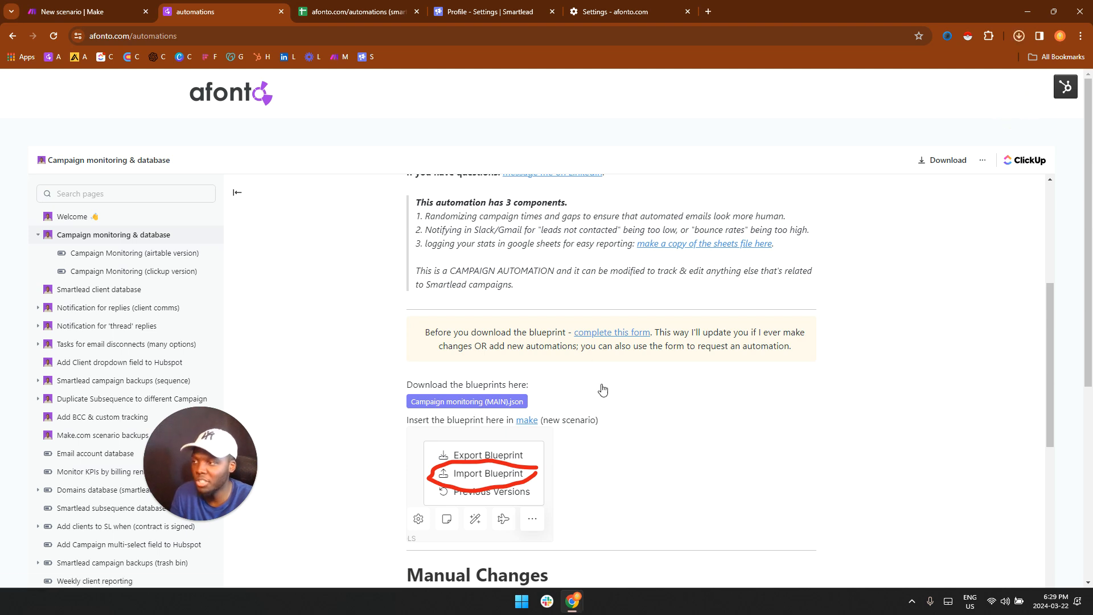
{"action": "left_click", "coordinate": [120, 8]}
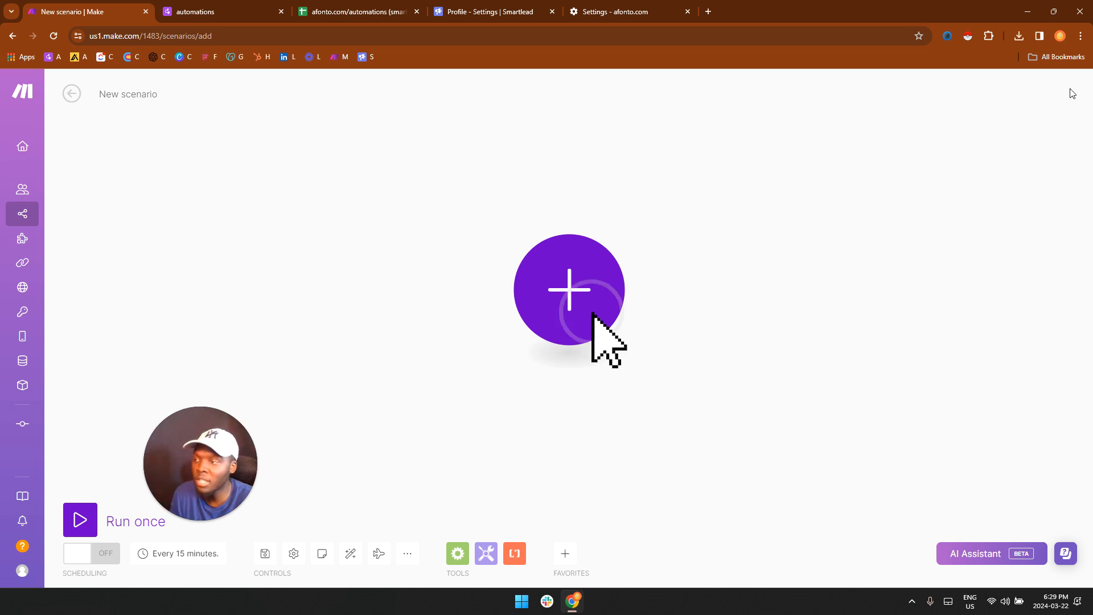
{"action": "left_click", "coordinate": [408, 553]}
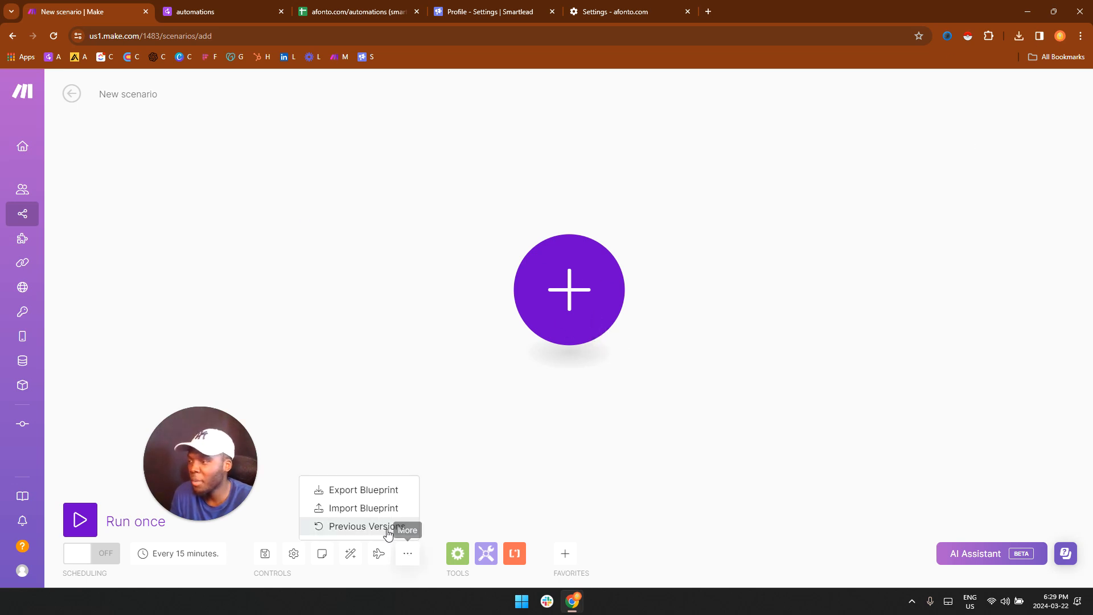
{"action": "left_click", "coordinate": [349, 508]}
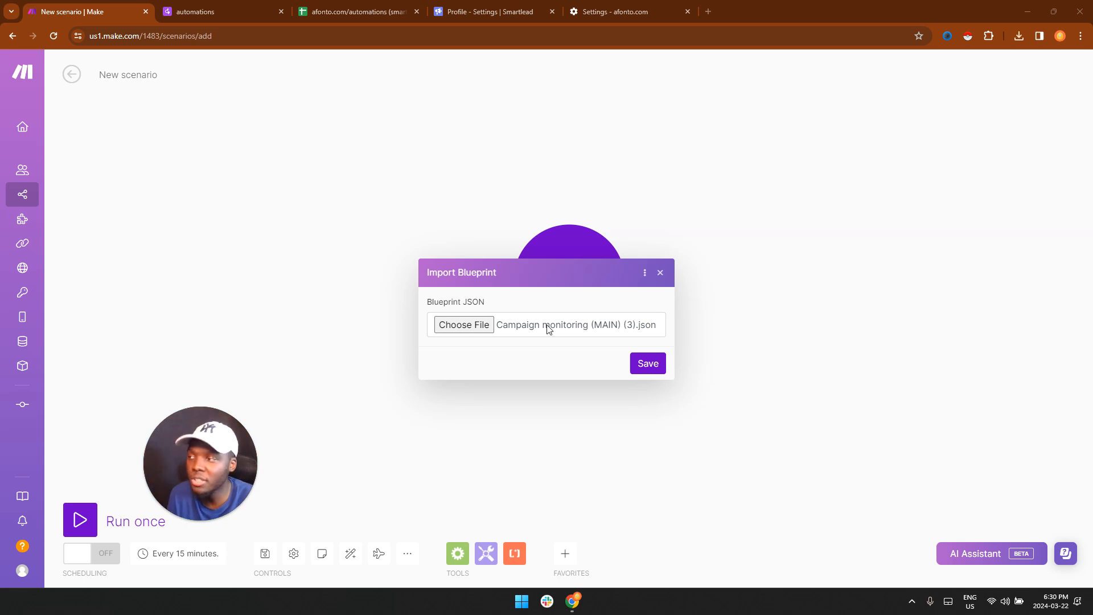
{"action": "left_click", "coordinate": [646, 363]}
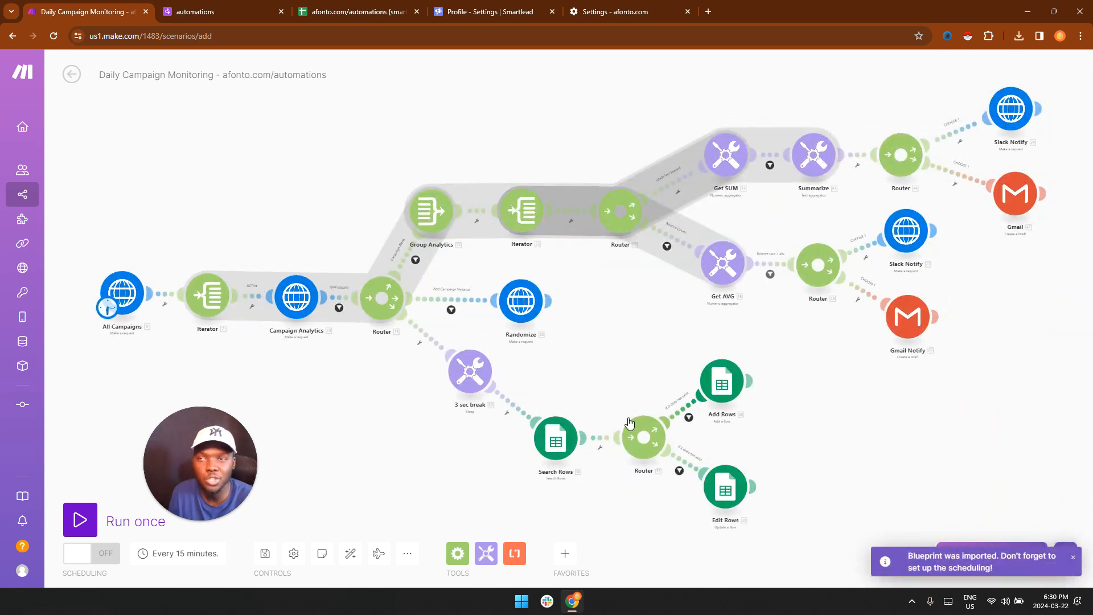
{"action": "double_click", "coordinate": [389, 431]}
{"action": "left_click", "coordinate": [403, 431]}
{"action": "left_click", "coordinate": [363, 409]}
{"action": "right_click", "coordinate": [374, 432]}
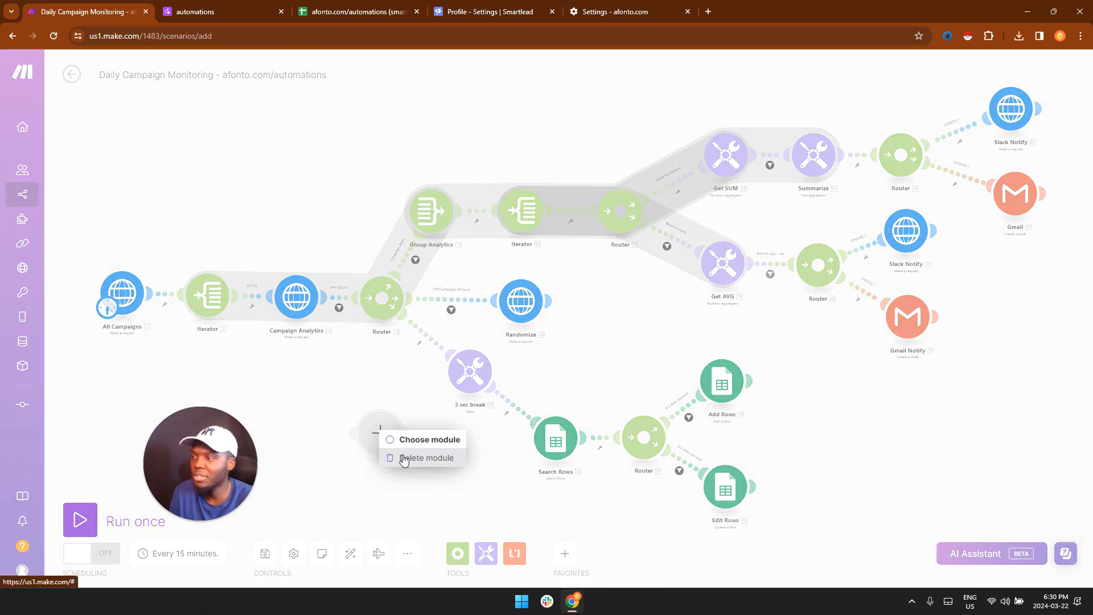
{"action": "left_click", "coordinate": [404, 457]}
- Check the automations page for the sheets file instructions and switch to the smartlead-sheets dashboard spreadsheet
{"action": "left_click", "coordinate": [217, 7]}
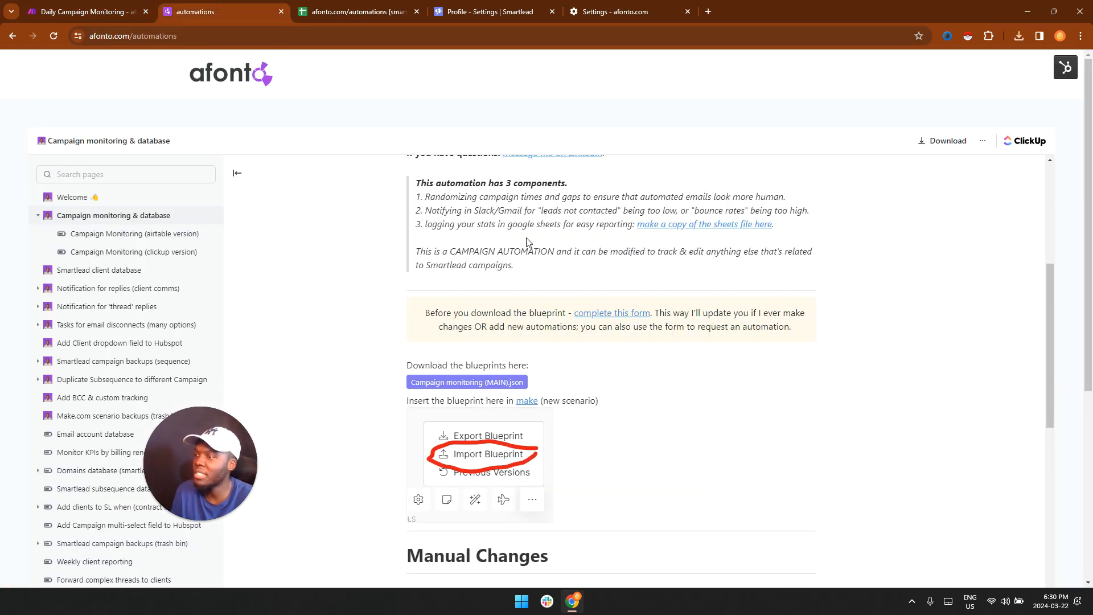
{"action": "scroll", "coordinate": [527, 244], "scroll_direction": "up", "scroll_amount": 1}
{"action": "scroll", "coordinate": [524, 275], "scroll_direction": "down", "scroll_amount": 5}
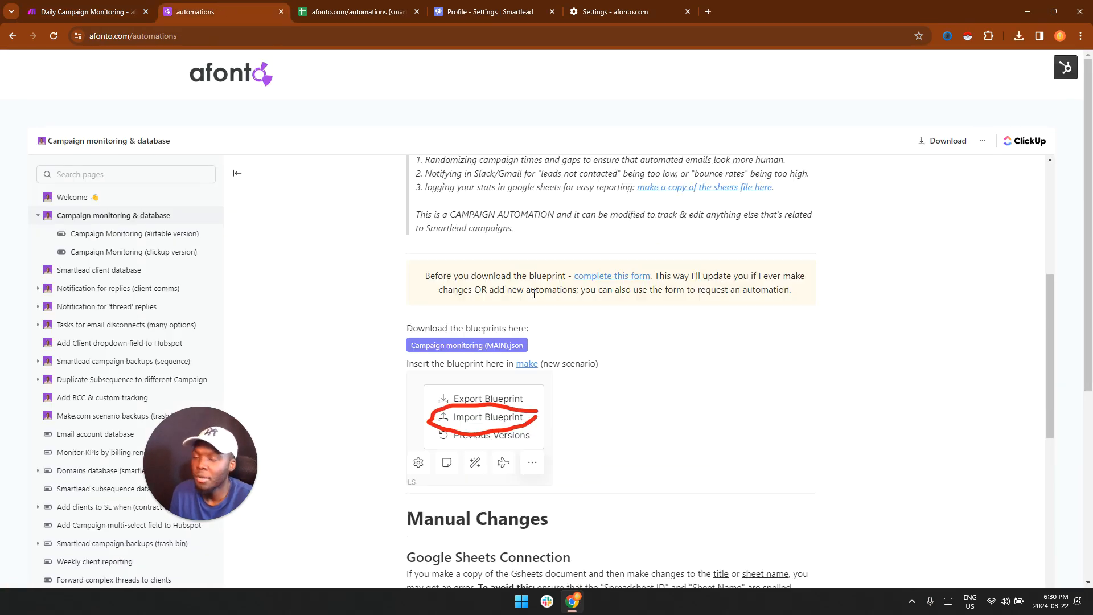
{"action": "scroll", "coordinate": [529, 288], "scroll_direction": "up", "scroll_amount": 4}
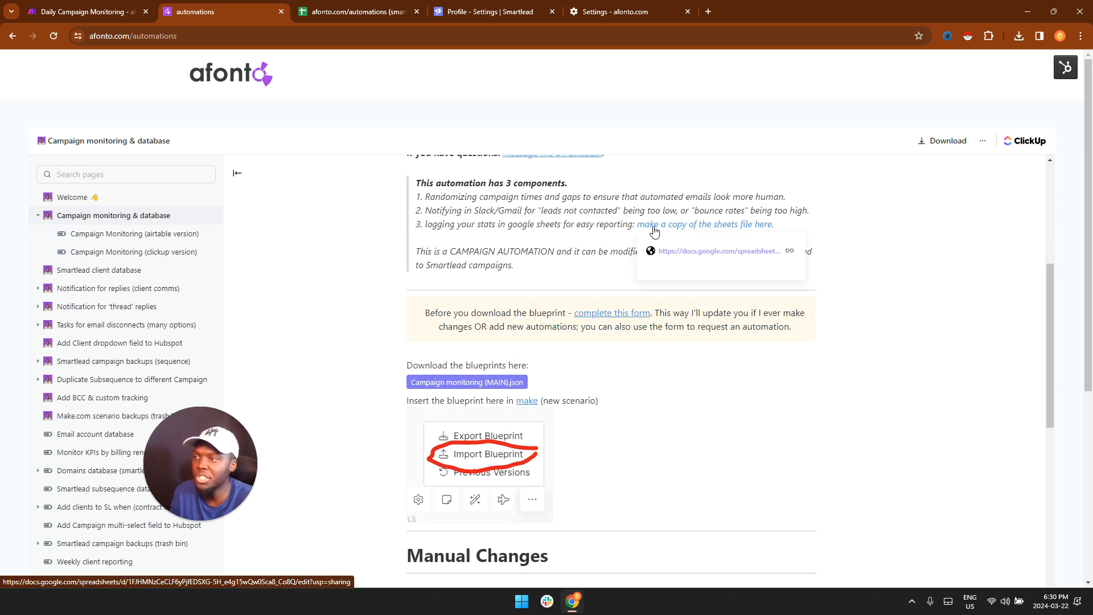
{"action": "left_click", "coordinate": [338, 9]}
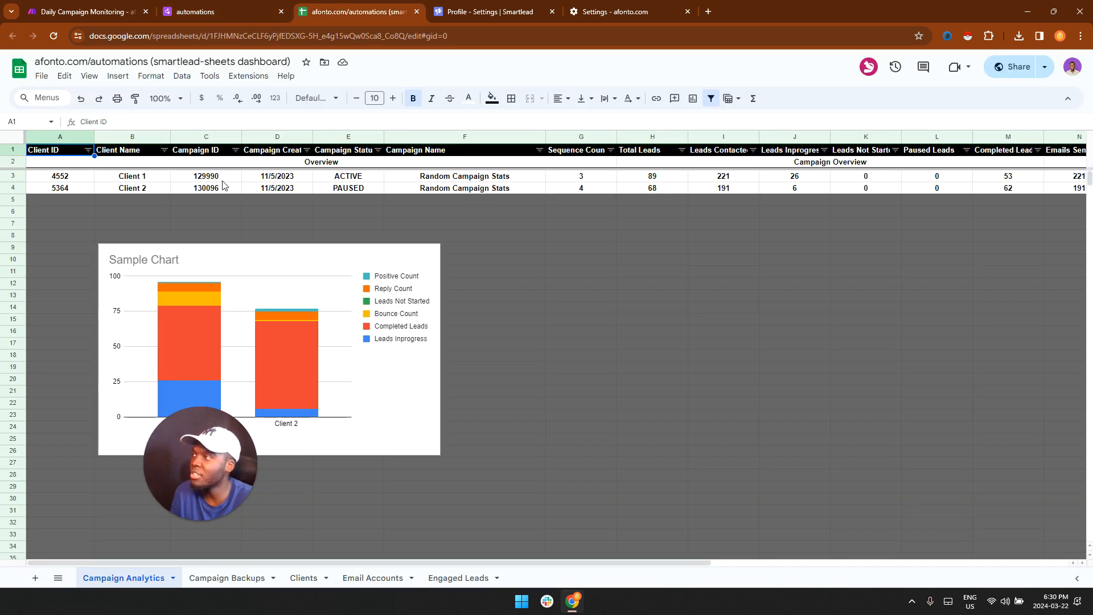
- Make a copy of the dashboard spreadsheet named "AFONTO-COPY.com/automations (smartlead-sheets dashboard)" in My Drive
{"action": "left_click", "coordinate": [41, 77]}
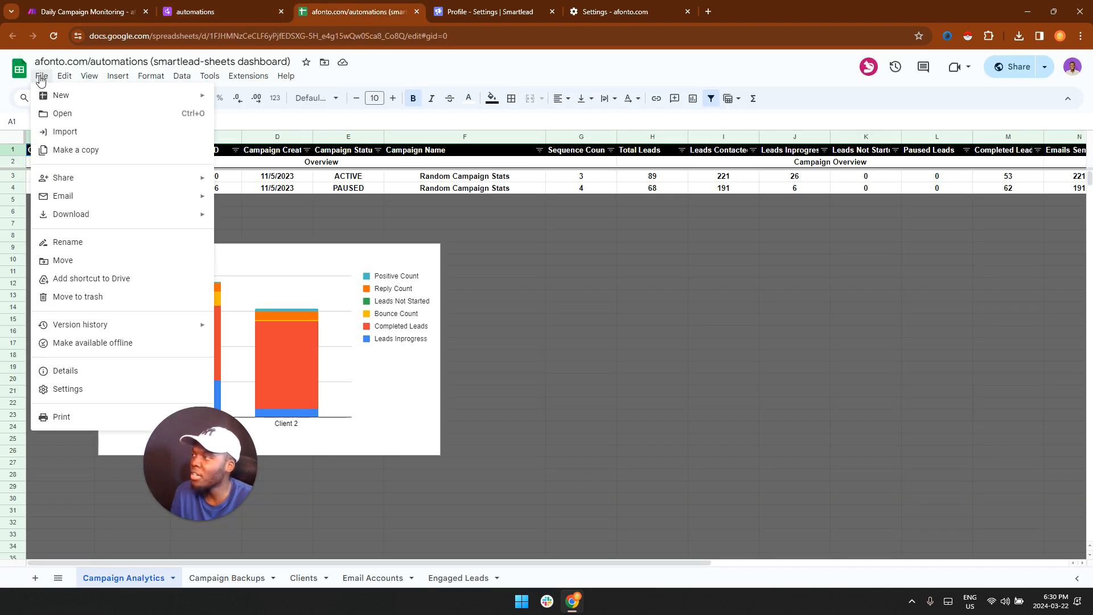
{"action": "left_click", "coordinate": [71, 152]}
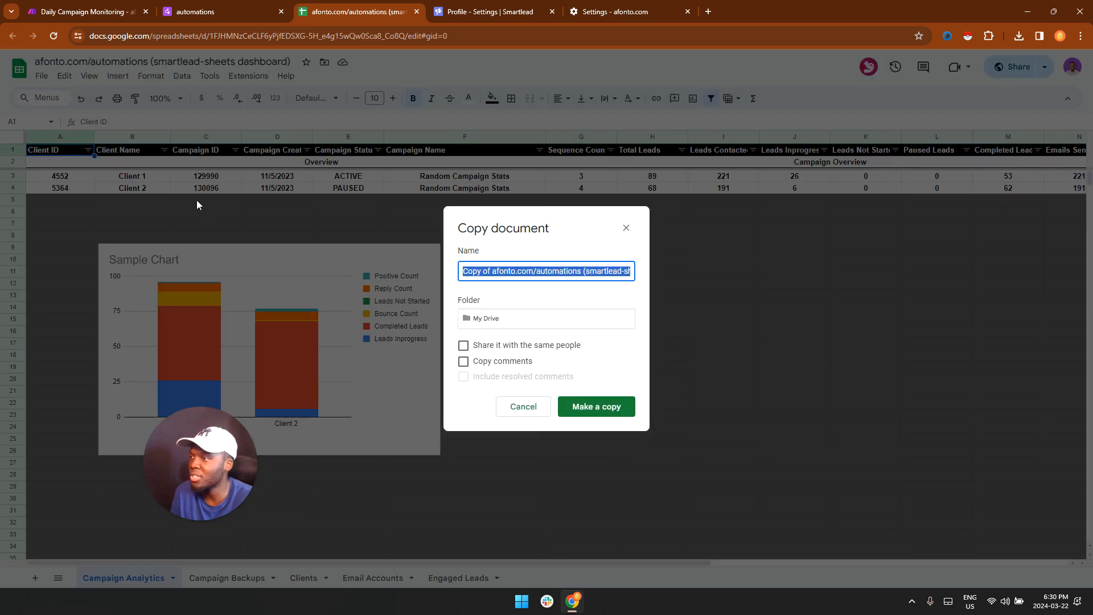
{"action": "left_click", "coordinate": [496, 271]}
{"action": "key", "text": "BackSpace"}
{"action": "key", "text": "BackSpace"}
{"action": "double_click", "coordinate": [503, 270]}
{"action": "key", "text": "BackSpace"}
{"action": "key", "text": "BackSpace"}
{"action": "key", "text": "BackSpace"}
{"action": "key", "text": "BackSpace"}
{"action": "key", "text": "BackSpace"}
{"action": "key", "text": "BackSpace"}
{"action": "key", "text": "BackSpace"}
{"action": "key", "text": "BackSpace"}
{"action": "key", "text": "BackSpace"}
{"action": "key", "text": "Caps_Lock"}
{"action": "type", "text": "AFONTO"}
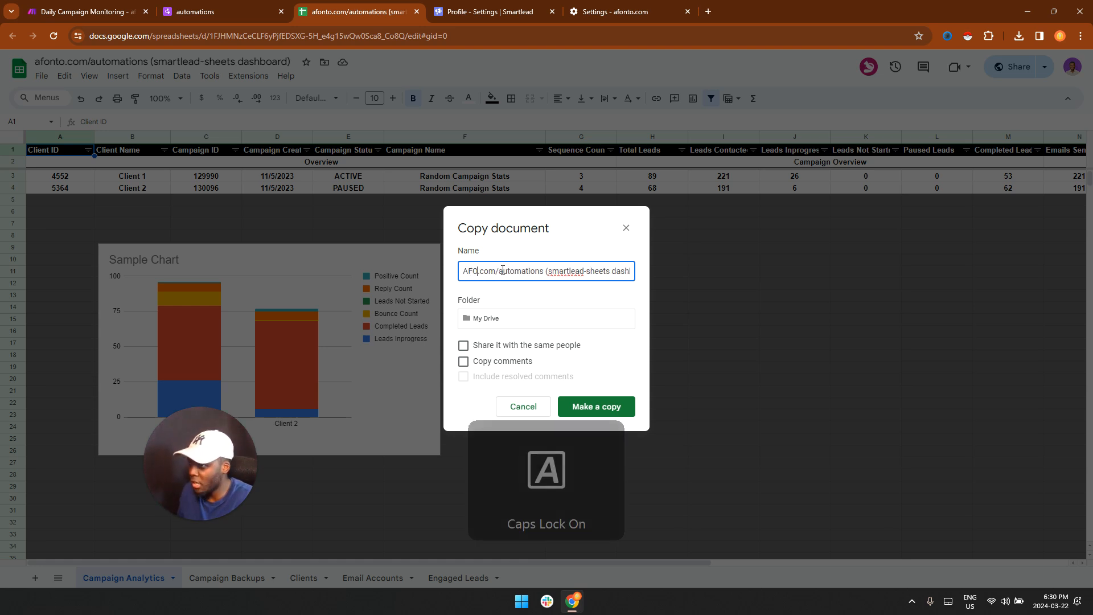
{"action": "type", "text": "COPY"}
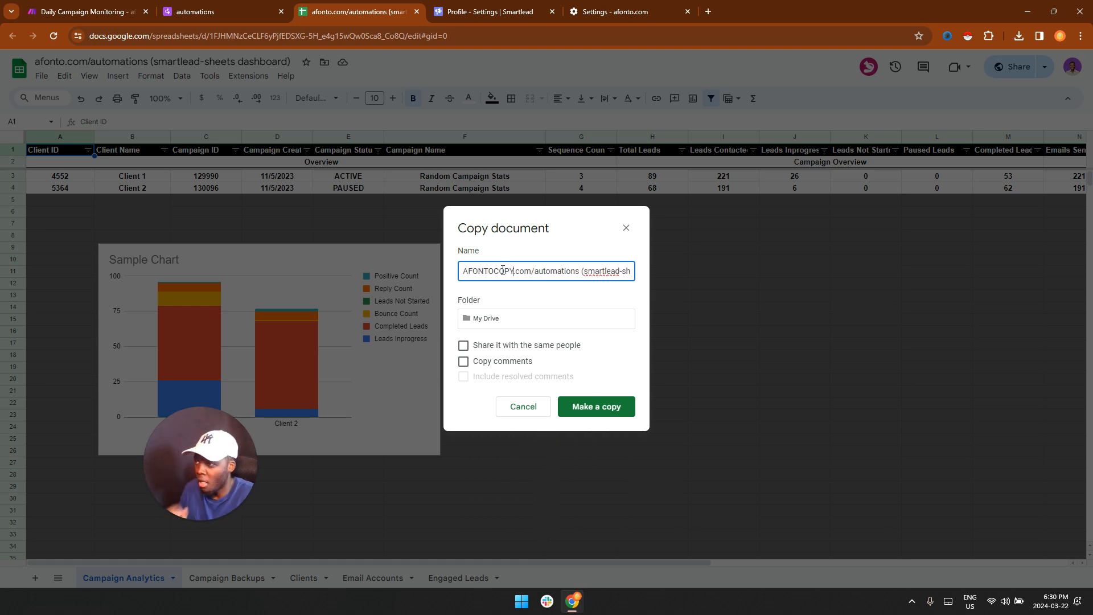
{"action": "type", "text": "-"}
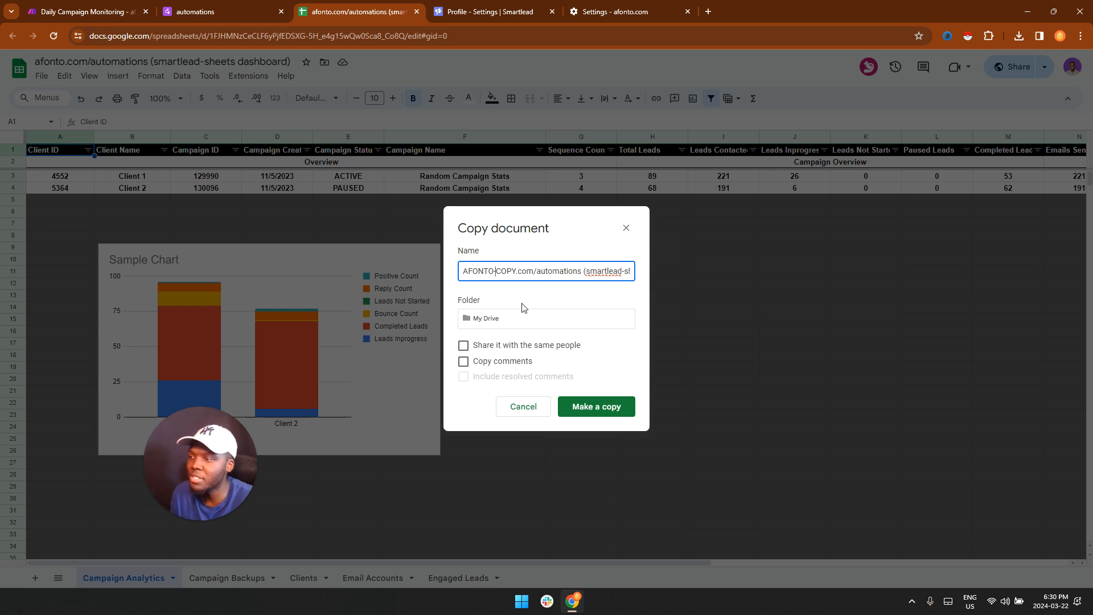
{"action": "left_click", "coordinate": [590, 408]}
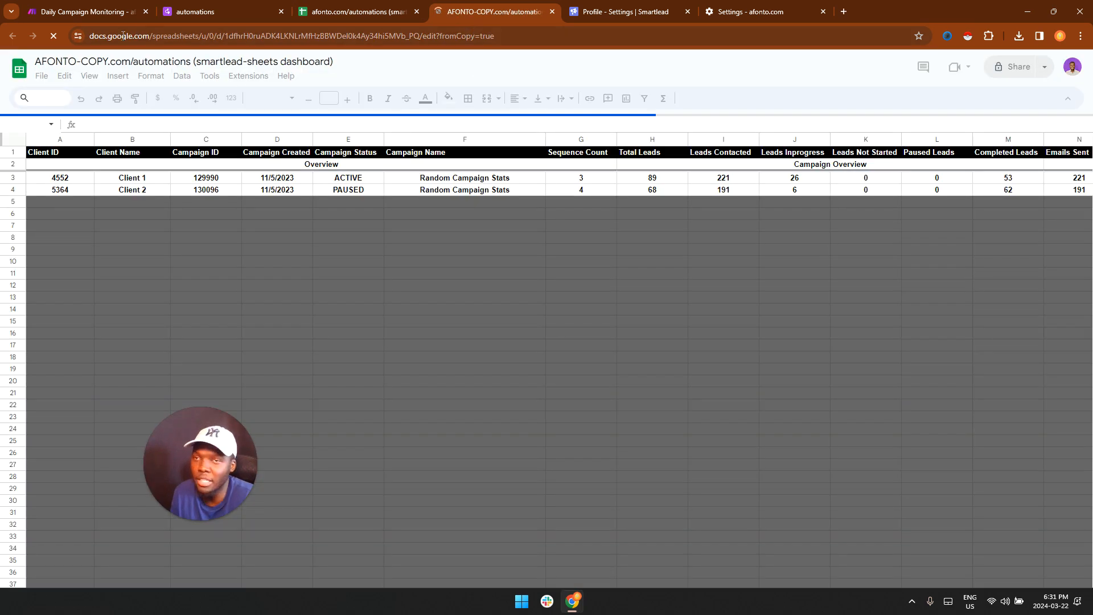
- In the Make scenario, set the Search Rows module's spreadsheet to AFONTO-COPY.com/automations (smartlead-sheets dashboard)
{"action": "left_click", "coordinate": [86, 7]}
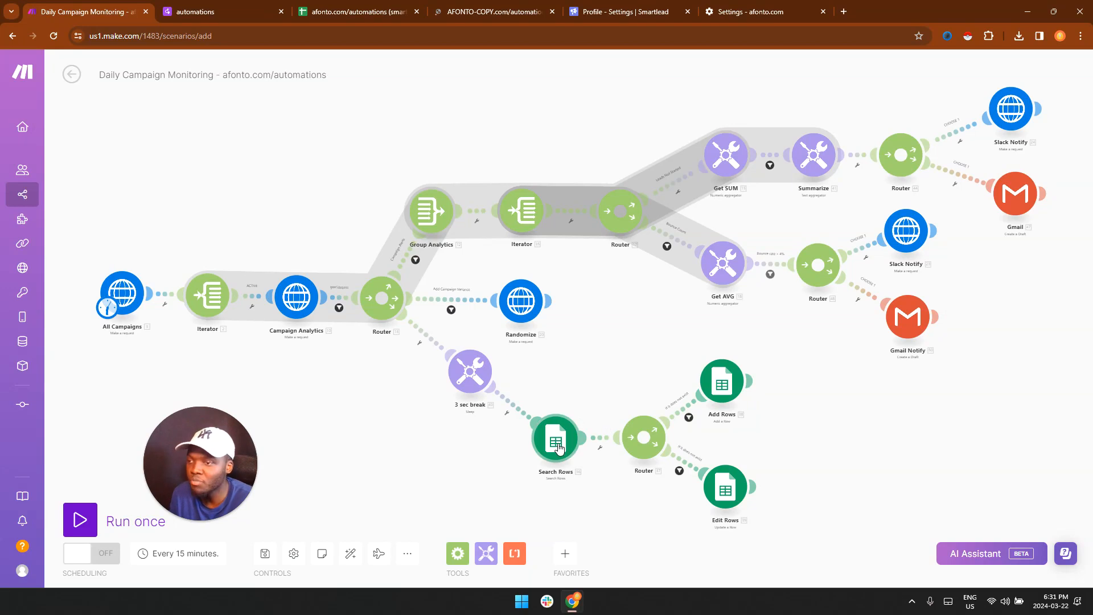
{"action": "left_click", "coordinate": [581, 451]}
{"action": "left_click_drag", "start_coordinate": [502, 472], "coordinate": [474, 387]}
{"action": "left_click", "coordinate": [527, 354]}
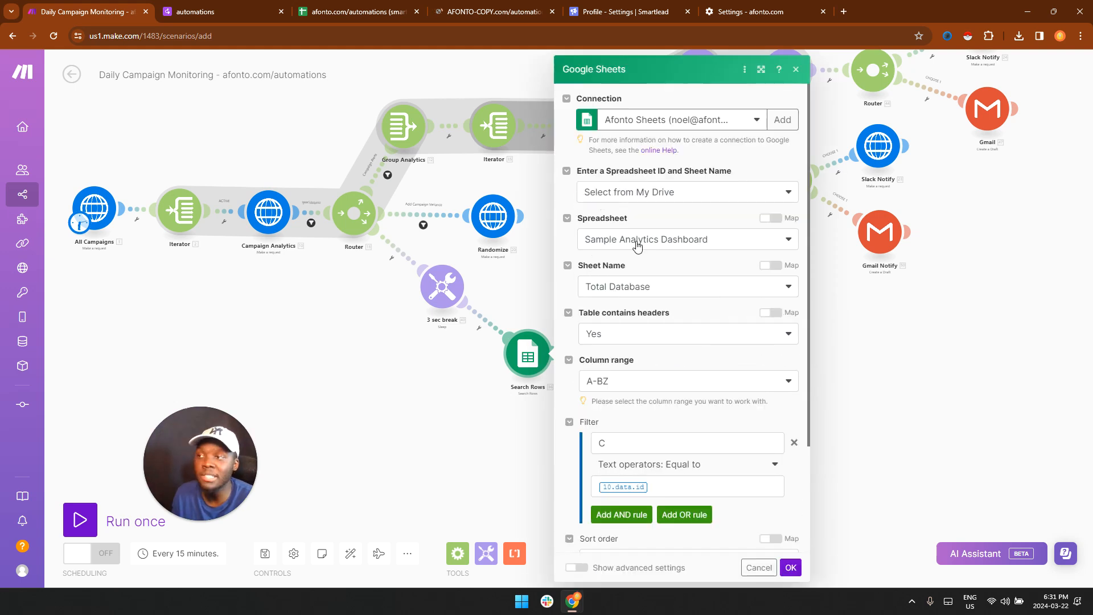
{"action": "left_click", "coordinate": [636, 246]}
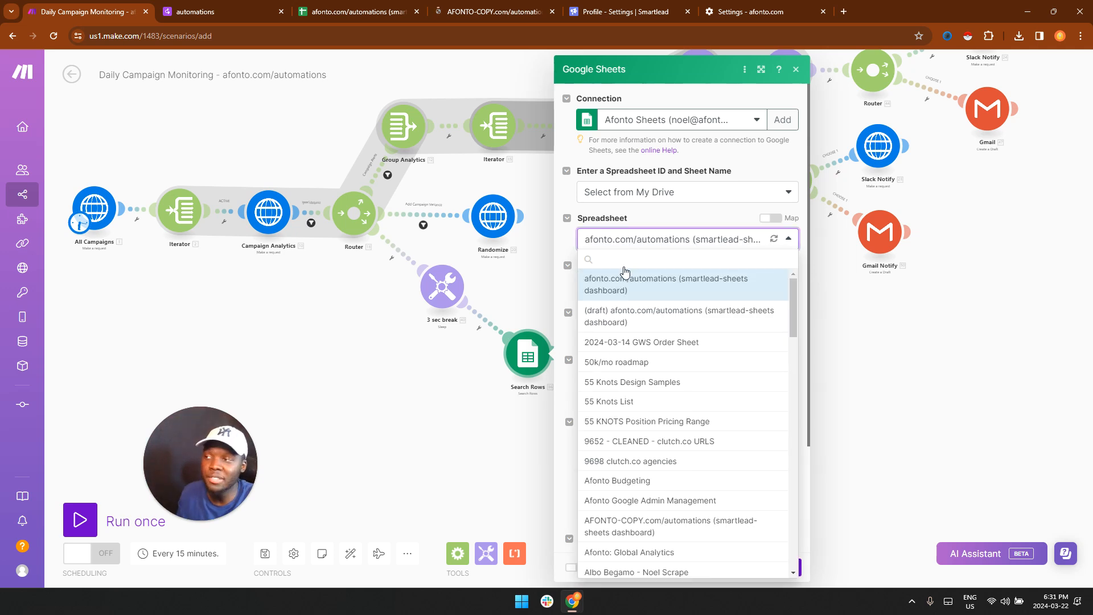
{"action": "left_click", "coordinate": [629, 259]}
{"action": "key", "text": "Caps_Lock"}
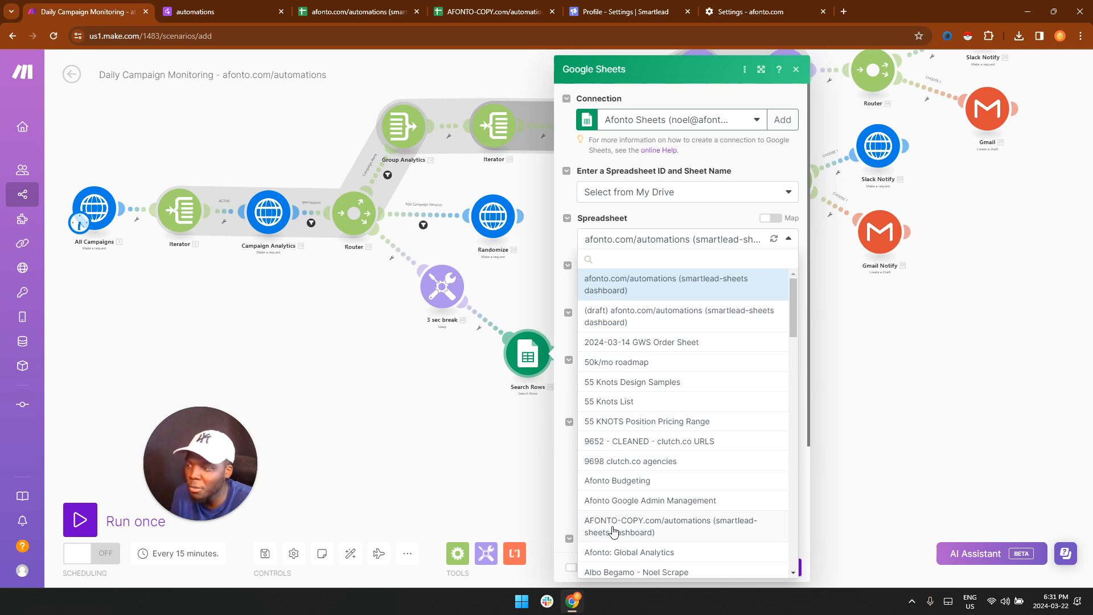
{"action": "left_click", "coordinate": [617, 530]}
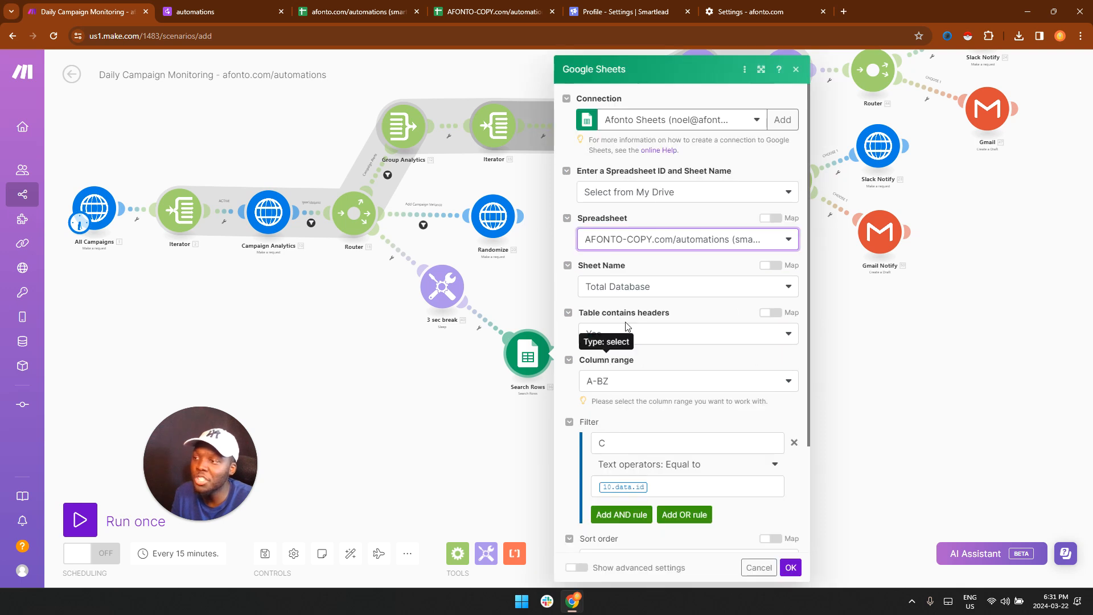
- Set the Search Rows module's sheet name to Campaign Analytics, check its filter column against the copied spreadsheet, and save the module
{"action": "left_click", "coordinate": [469, 8]}
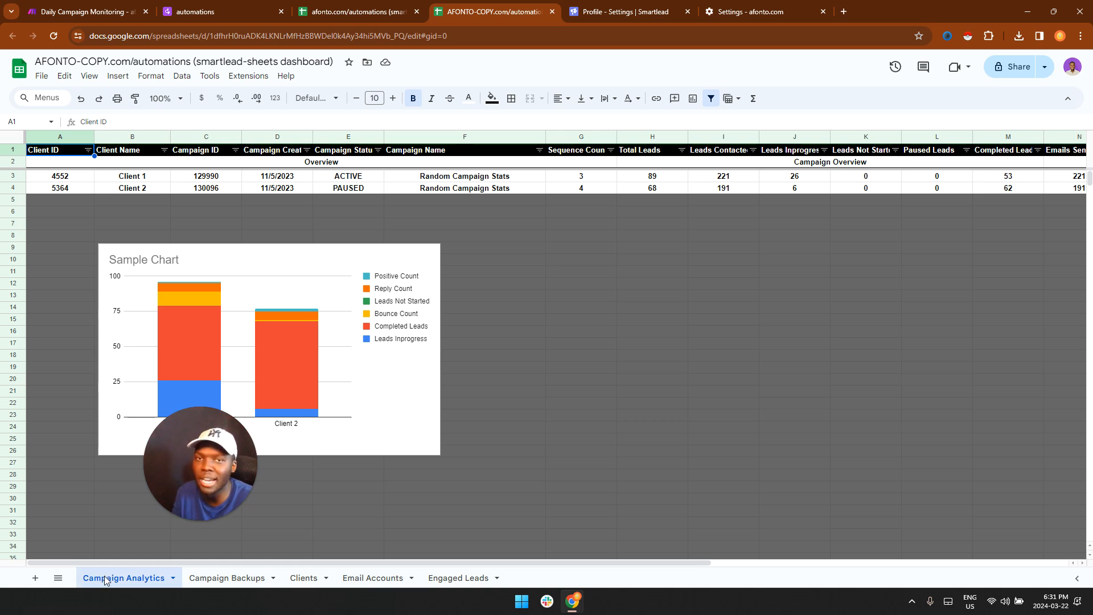
{"action": "left_click", "coordinate": [105, 12]}
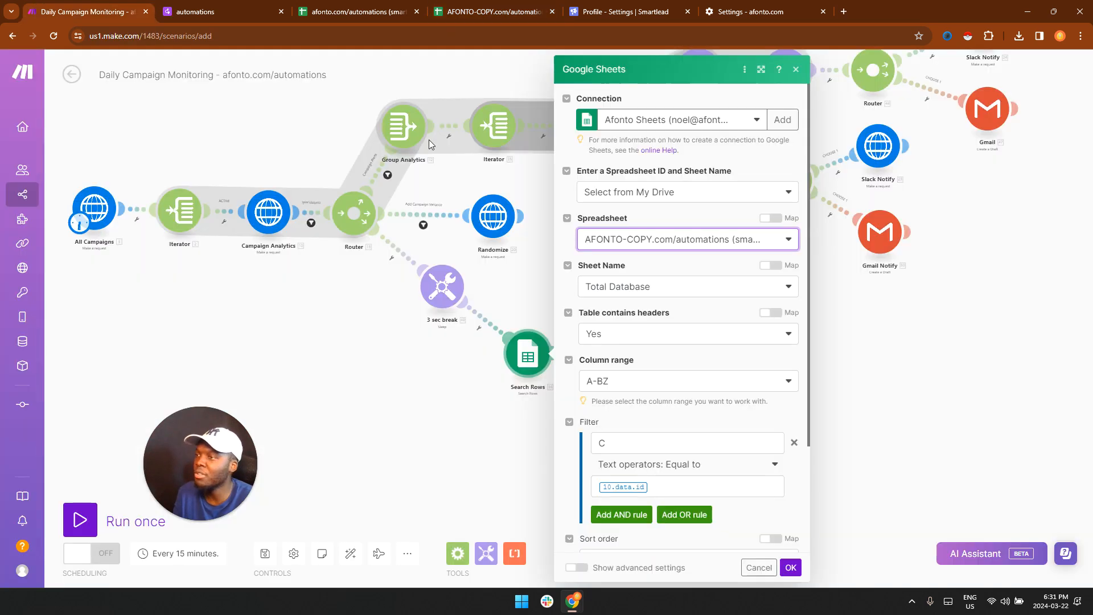
{"action": "left_click", "coordinate": [635, 293]}
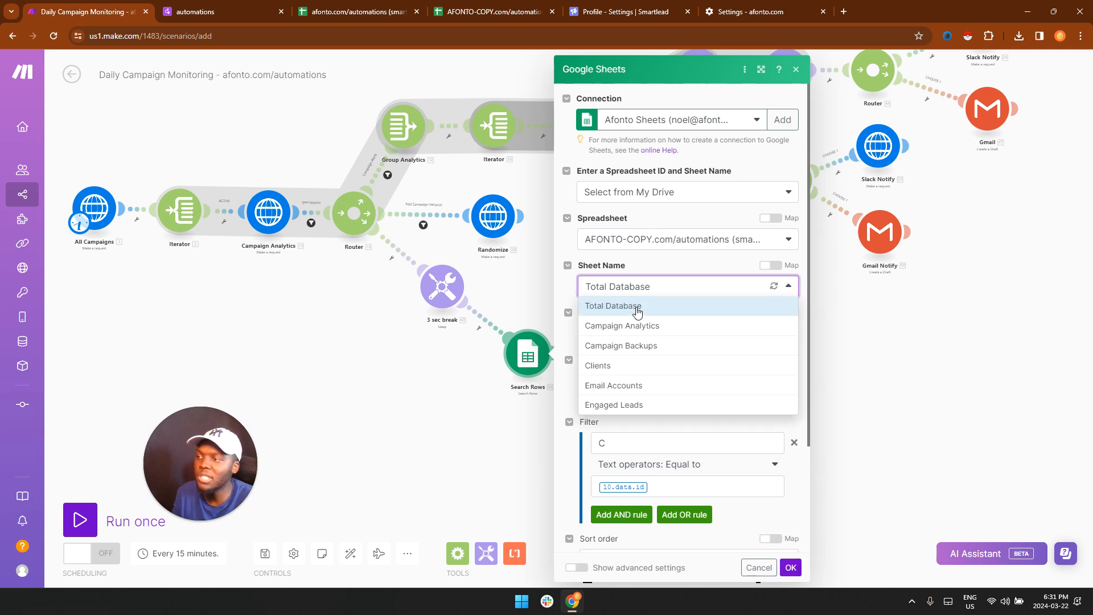
{"action": "left_click", "coordinate": [621, 329]}
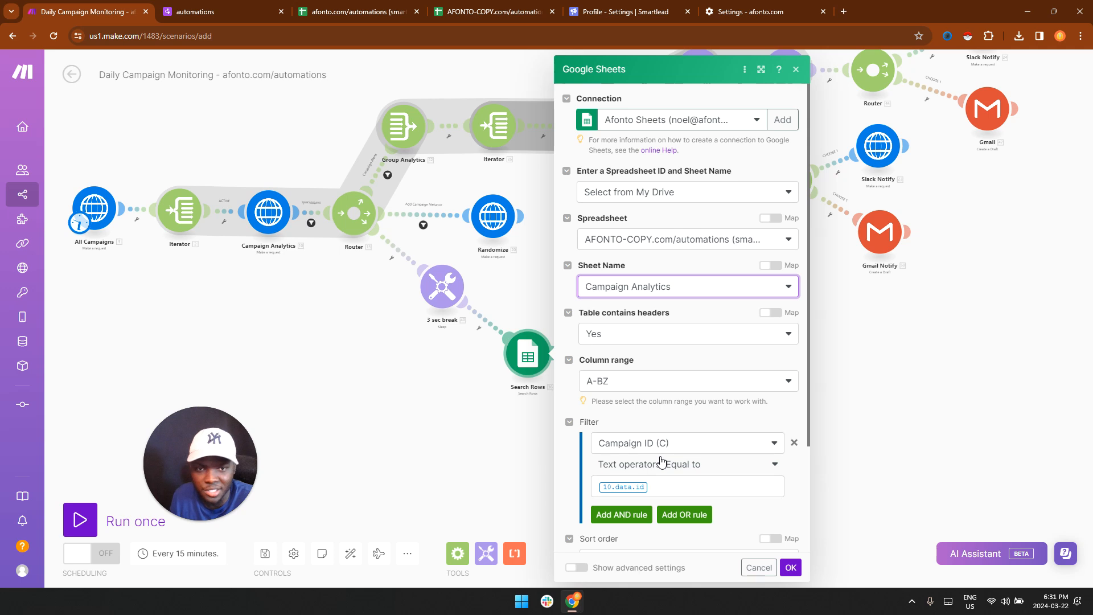
{"action": "scroll", "coordinate": [663, 453], "scroll_direction": "down", "scroll_amount": 1}
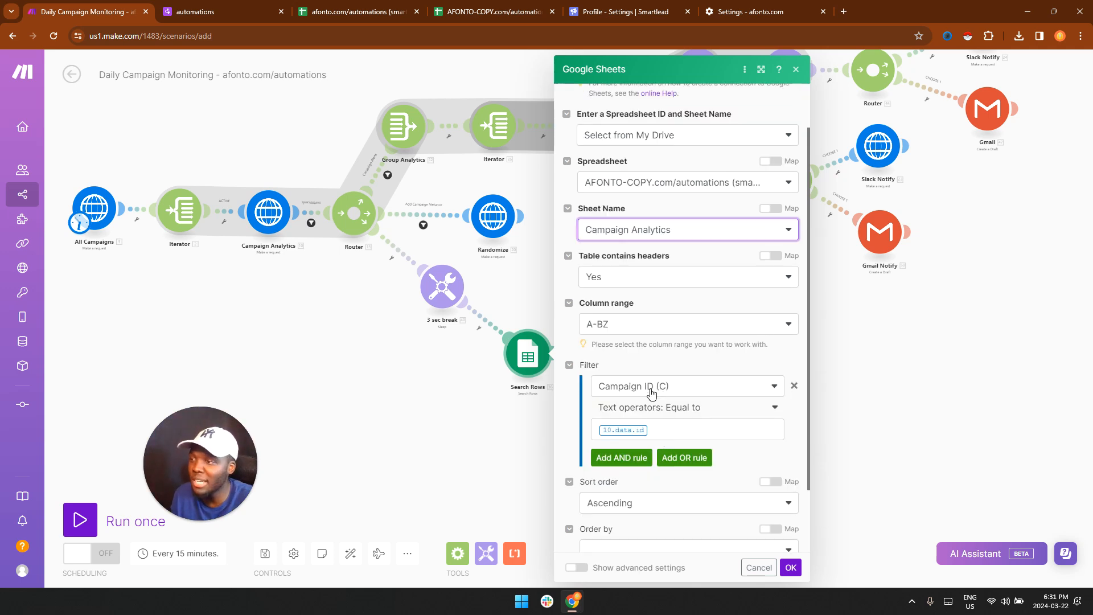
{"action": "left_click", "coordinate": [493, 7]}
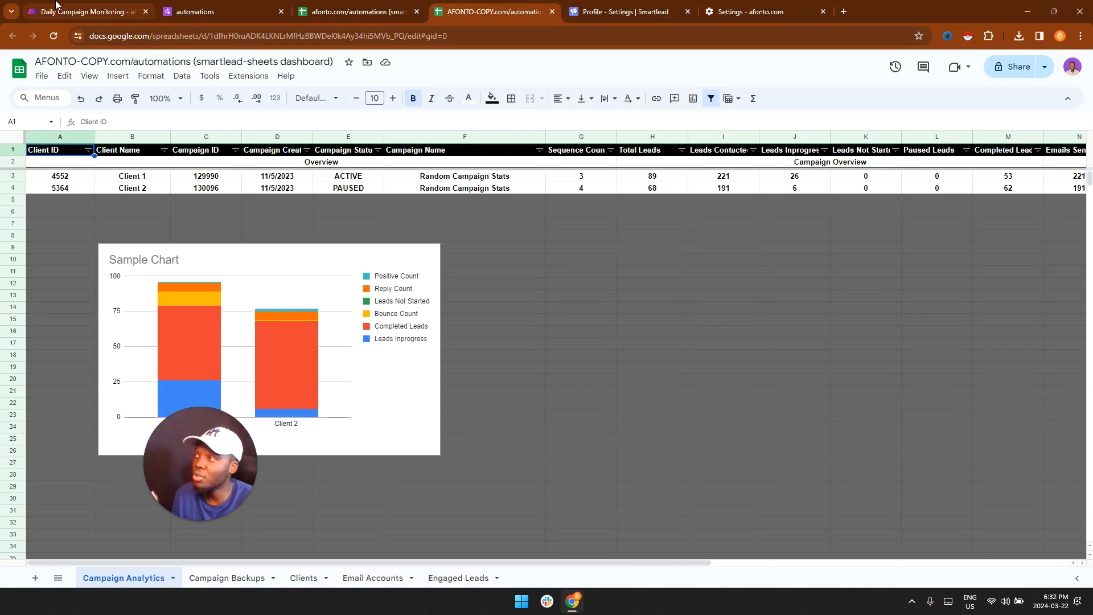
{"action": "left_click", "coordinate": [57, 5]}
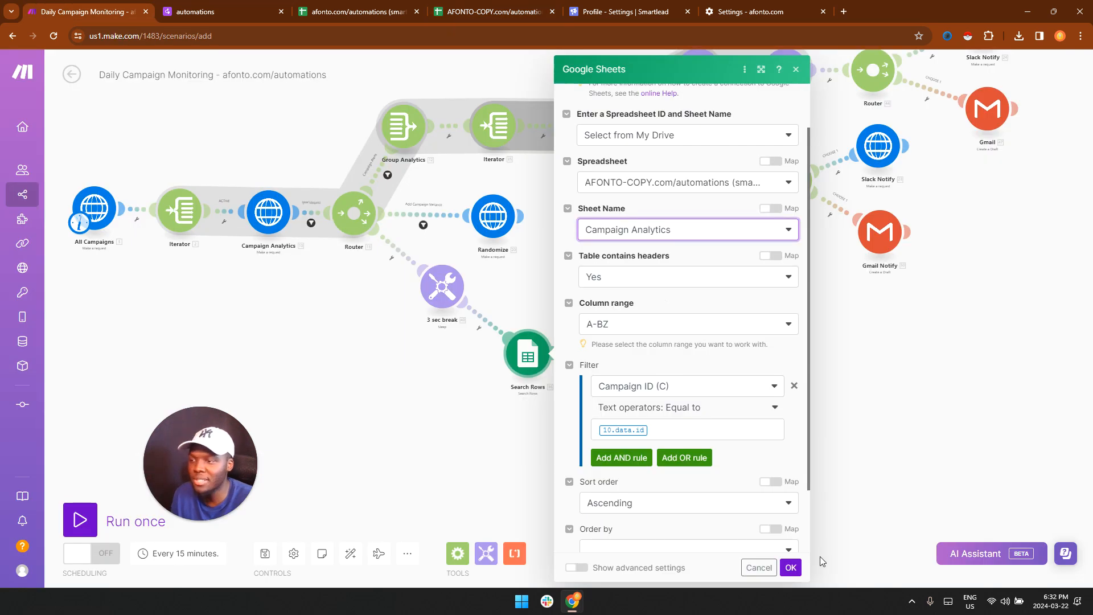
{"action": "left_click", "coordinate": [791, 569]}
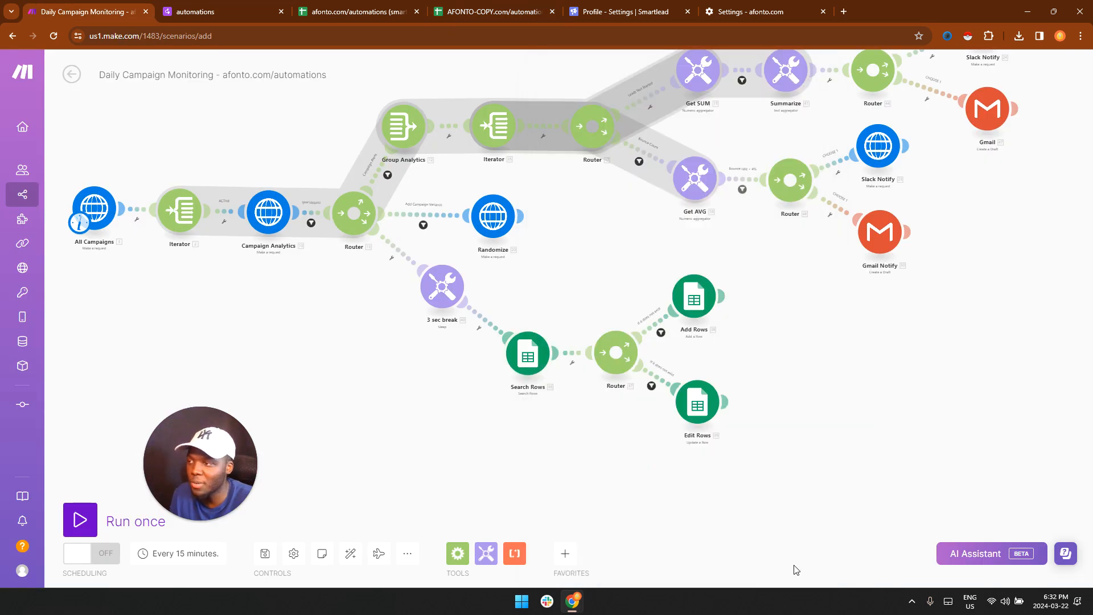
- Connect the Edit Rows and Add Rows modules to the Campaign Analytics sheet of the AFONTO-COPY spreadsheet and save them
{"action": "left_click", "coordinate": [696, 406]}
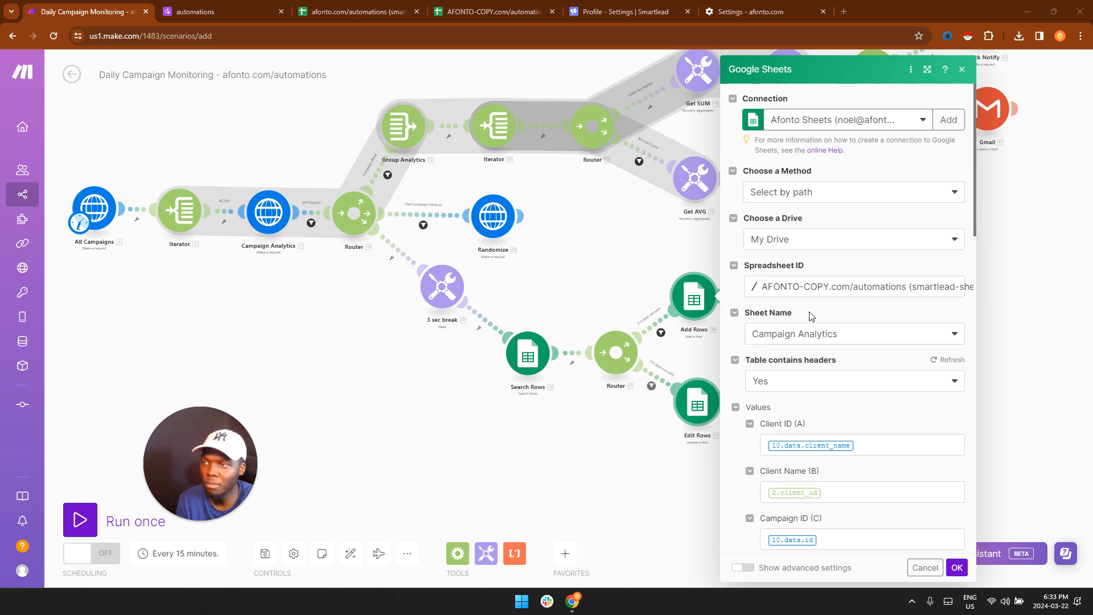
{"action": "left_click", "coordinate": [956, 568]}
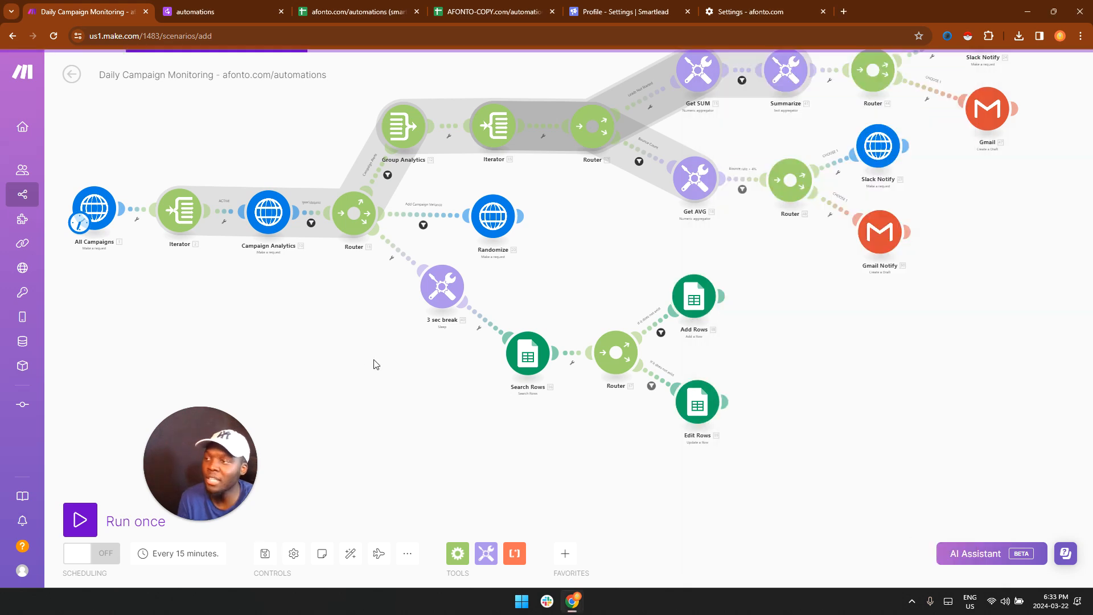
- Open the All Campaigns HTTP module's settings and find the Smartlead API key instructions in the afonto.com/automations guide
{"action": "left_click_drag", "start_coordinate": [341, 343], "coordinate": [437, 385]}
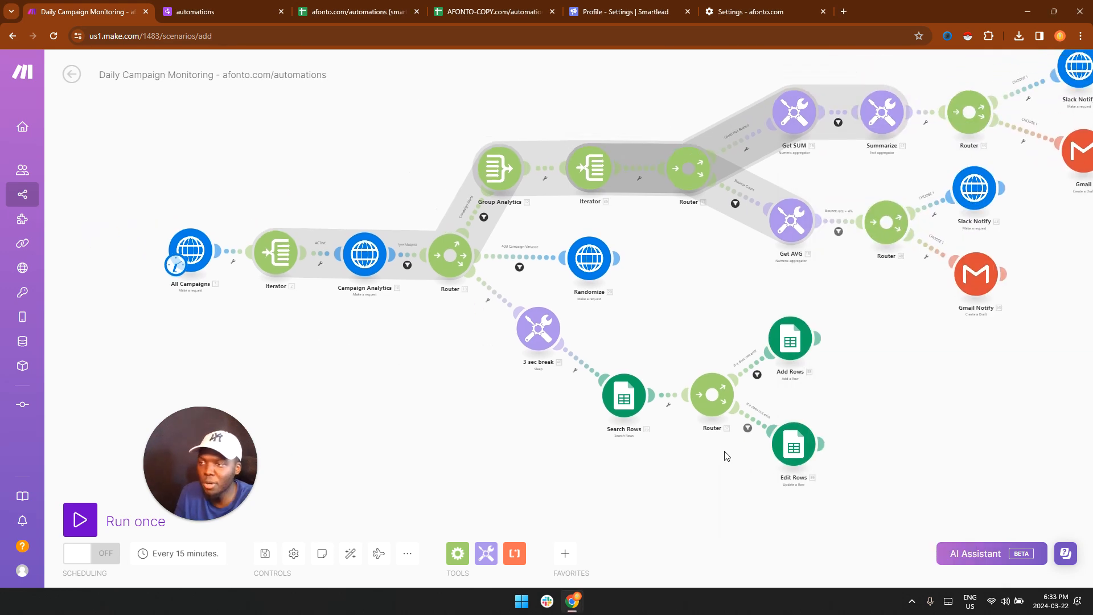
{"action": "left_click_drag", "start_coordinate": [284, 335], "coordinate": [329, 366]}
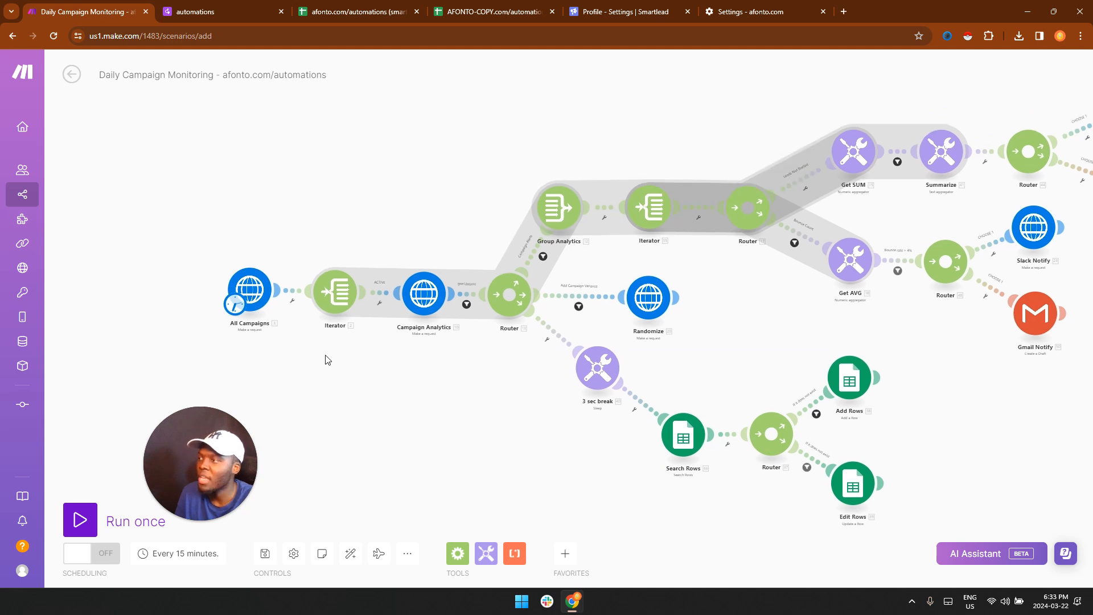
{"action": "left_click", "coordinate": [253, 286]}
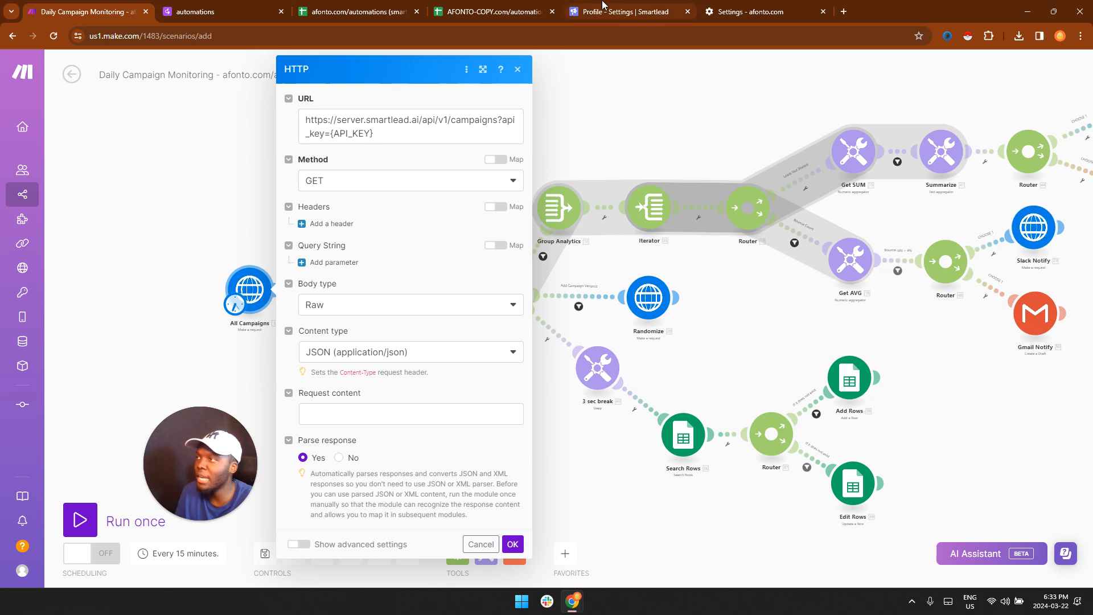
{"action": "left_click", "coordinate": [232, 8]}
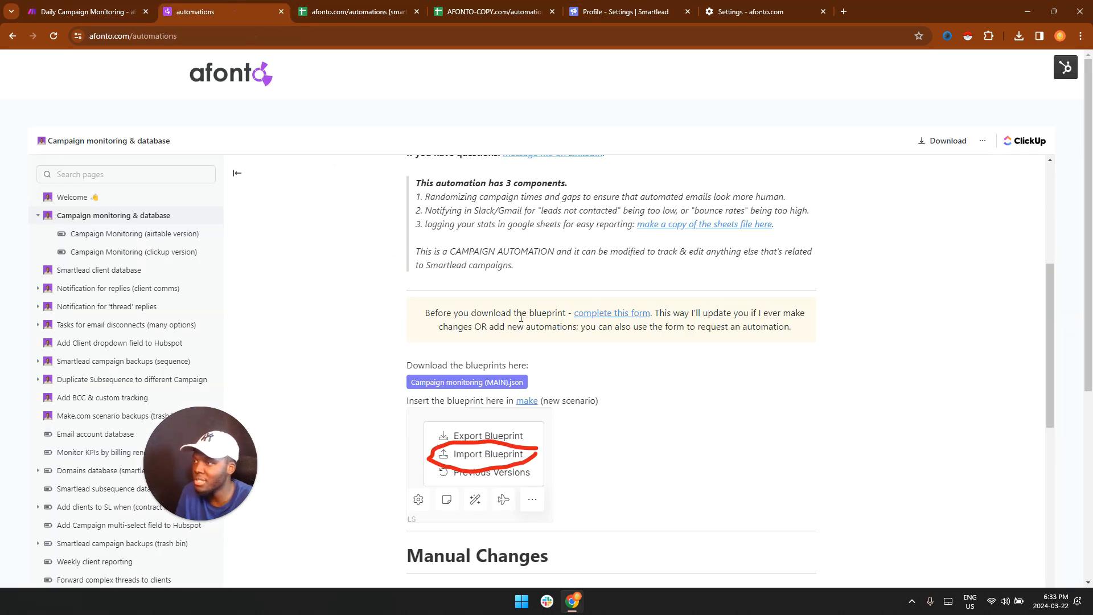
{"action": "scroll", "coordinate": [507, 322], "scroll_direction": "down", "scroll_amount": 10}
{"action": "scroll", "coordinate": [533, 325], "scroll_direction": "down", "scroll_amount": 3}
{"action": "mouse_move", "coordinate": [482, 255]}
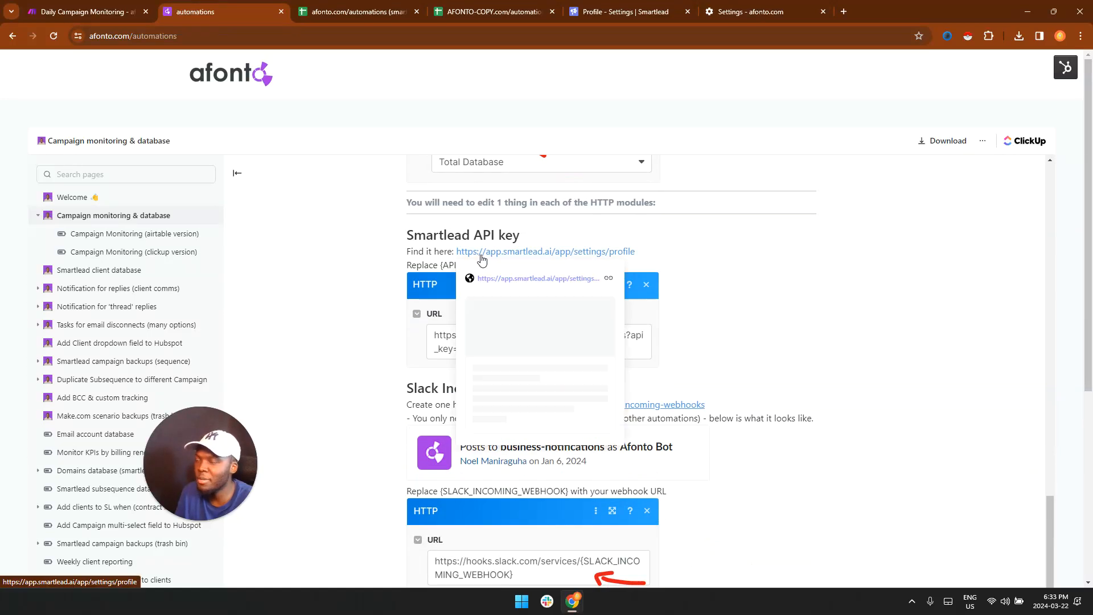
- Copy the API key from the Smartlead profile settings, substitute it for {API_KEY} in the All Campaigns module's URL, and save the module
{"action": "left_click", "coordinate": [590, 7]}
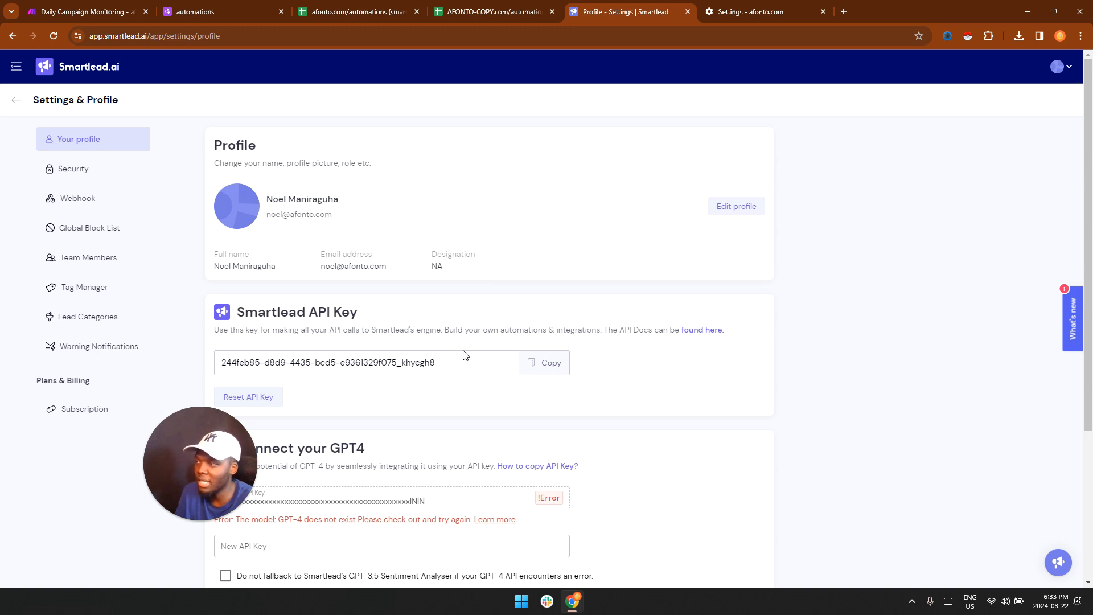
{"action": "left_click", "coordinate": [550, 369]}
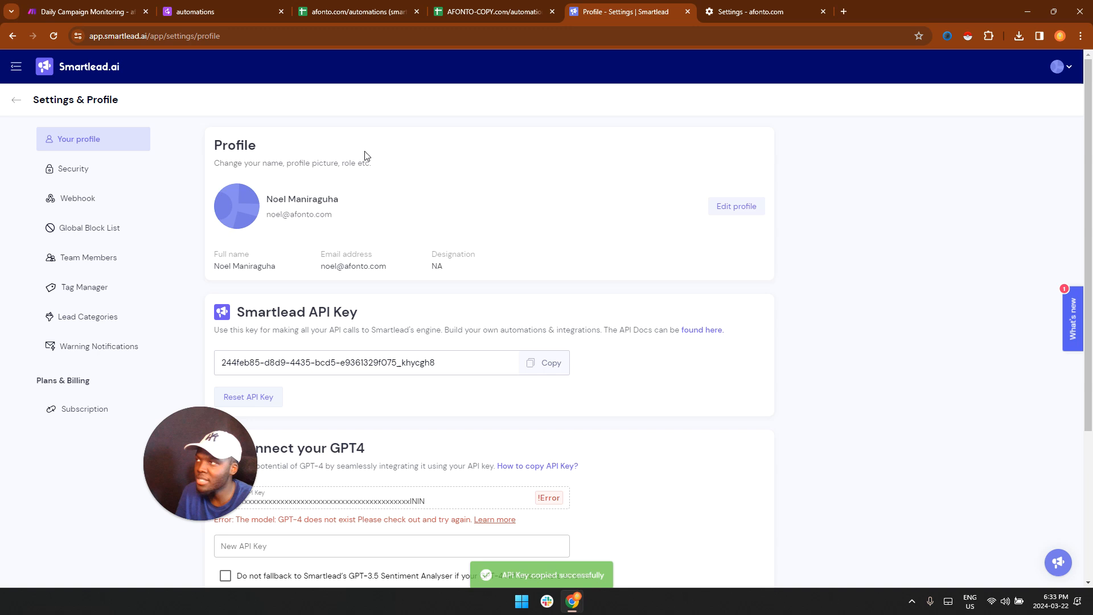
{"action": "left_click", "coordinate": [104, 11]}
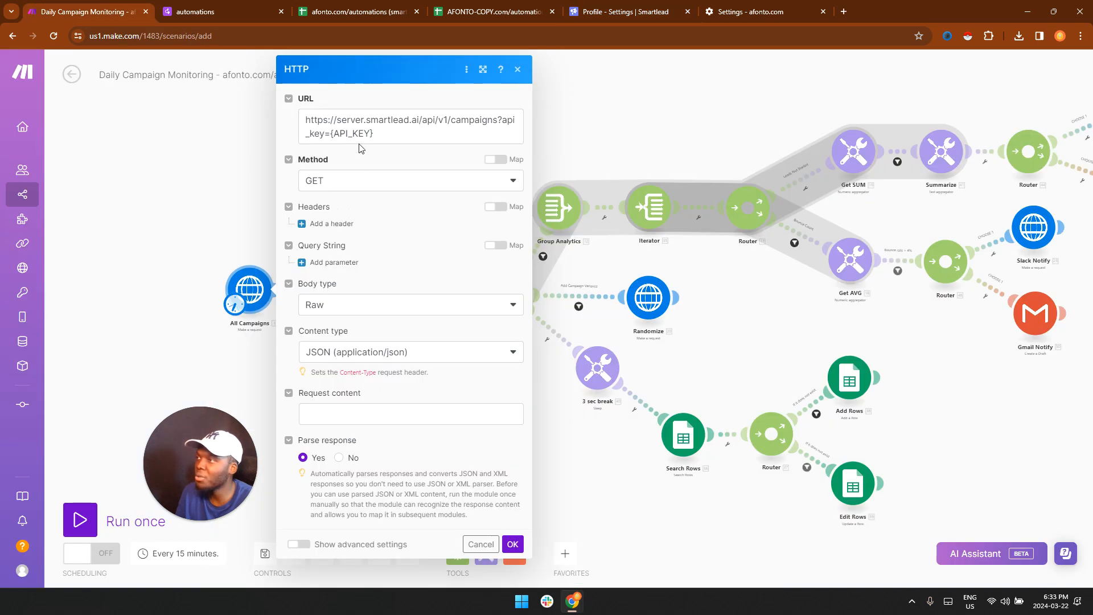
{"action": "left_click", "coordinate": [386, 134]}
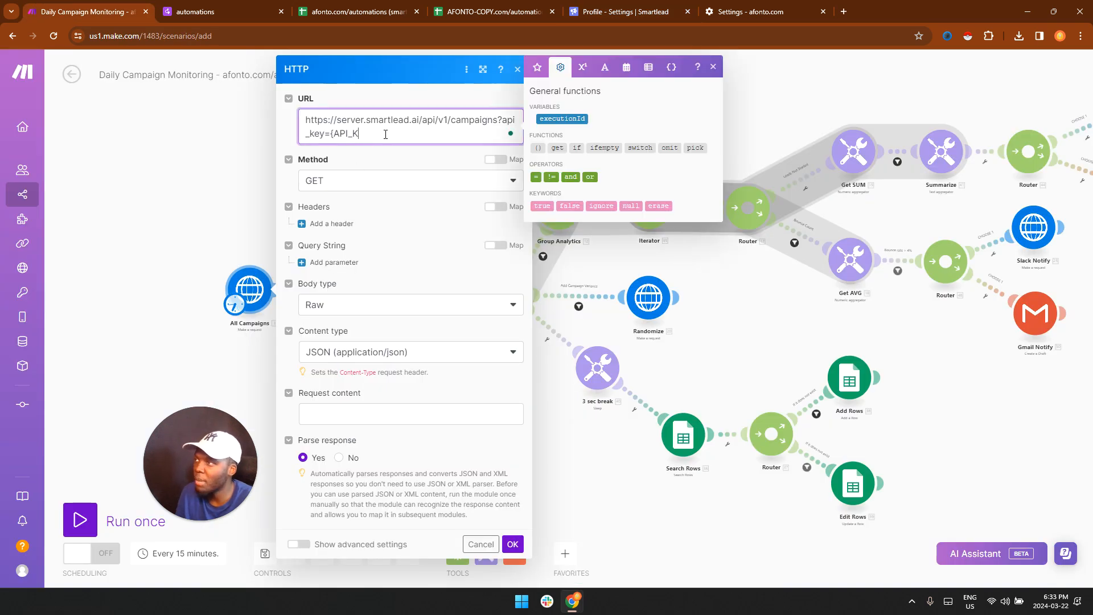
{"action": "key", "text": "ctrl+v"}
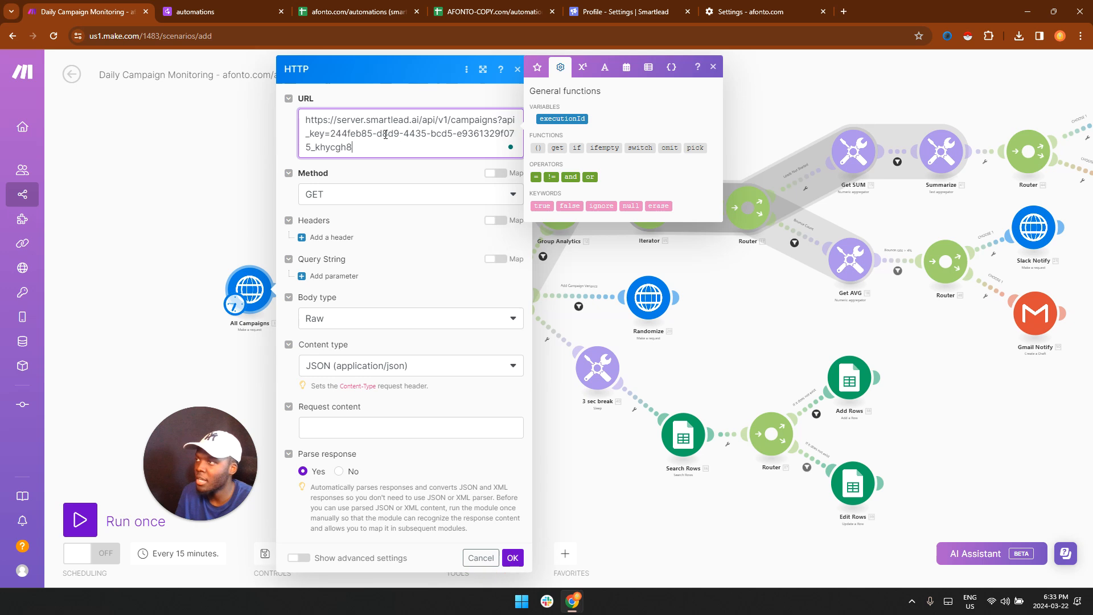
{"action": "left_click", "coordinate": [512, 558]}
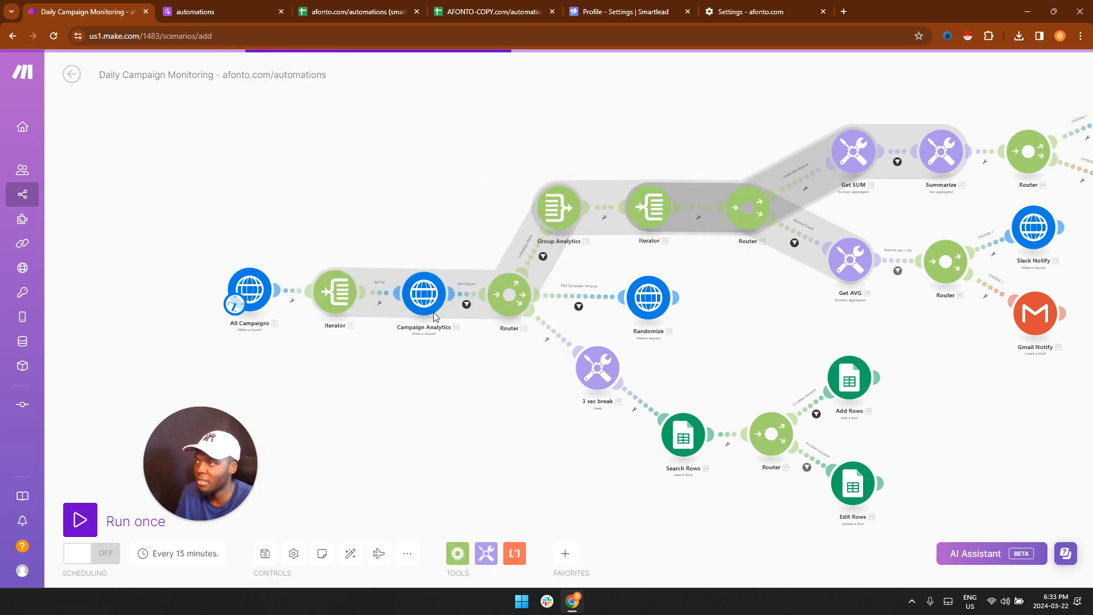
- Replace {API_KEY} in the Campaign Analytics module's URL with the copied Smartlead API key and save the module
{"action": "left_click", "coordinate": [424, 294]}
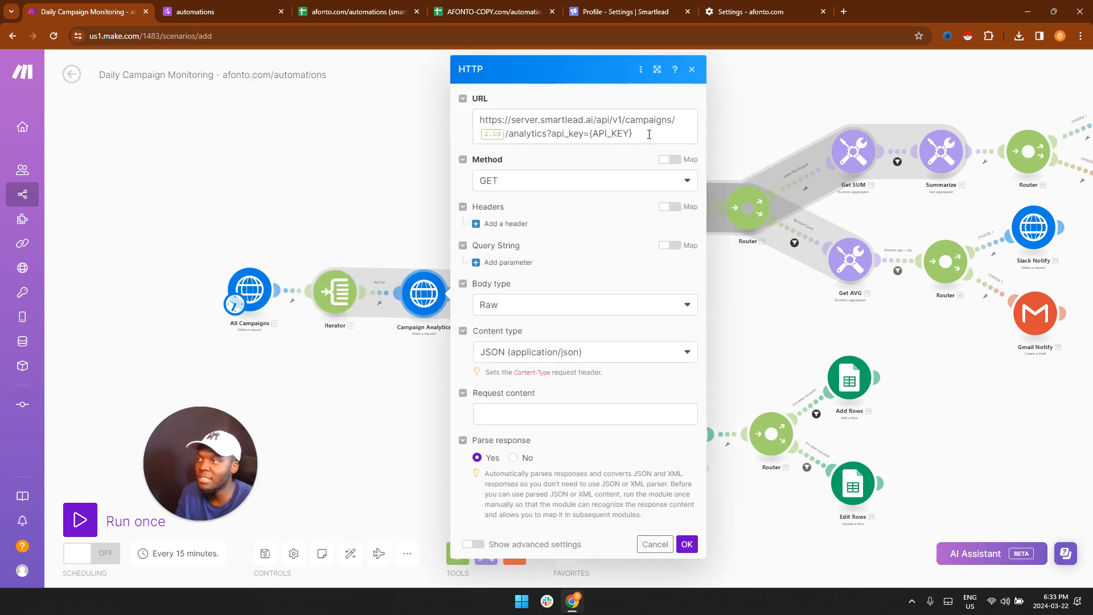
{"action": "left_click", "coordinate": [648, 133]}
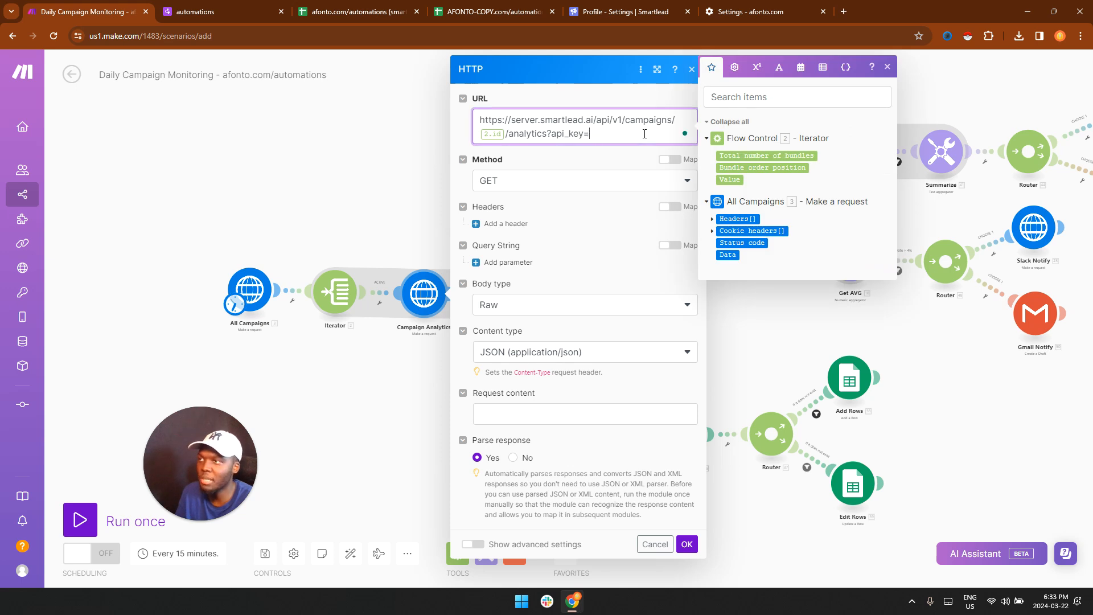
{"action": "key", "text": "ctrl+v"}
{"action": "left_click", "coordinate": [686, 557]}
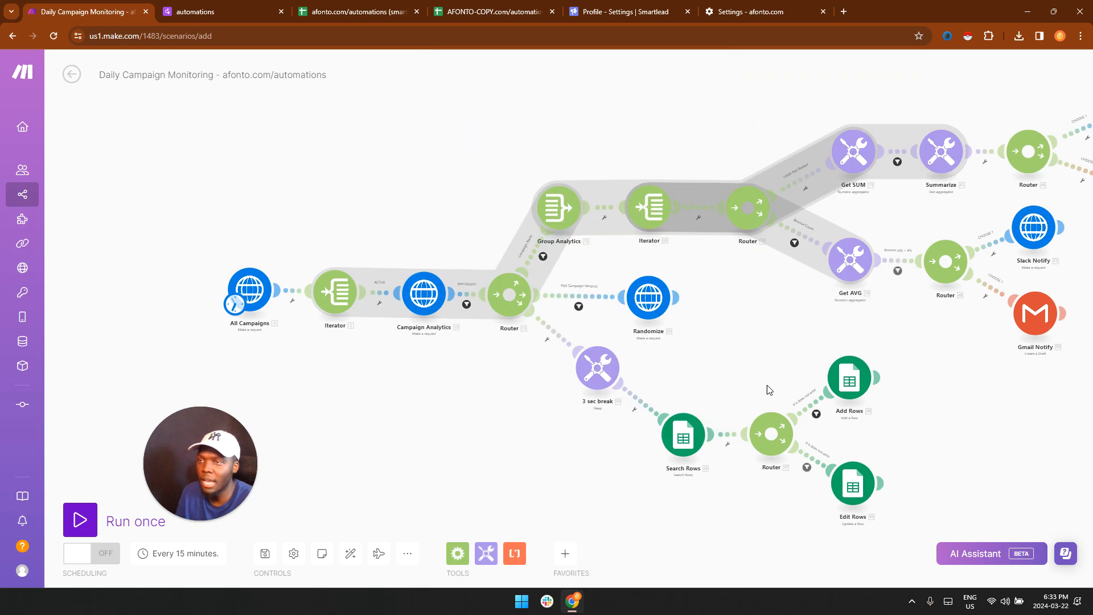
- Replace {API_KEY} in the Randomize module's schedule URL with the copied Smartlead API key and save the module
{"action": "left_click", "coordinate": [649, 297]}
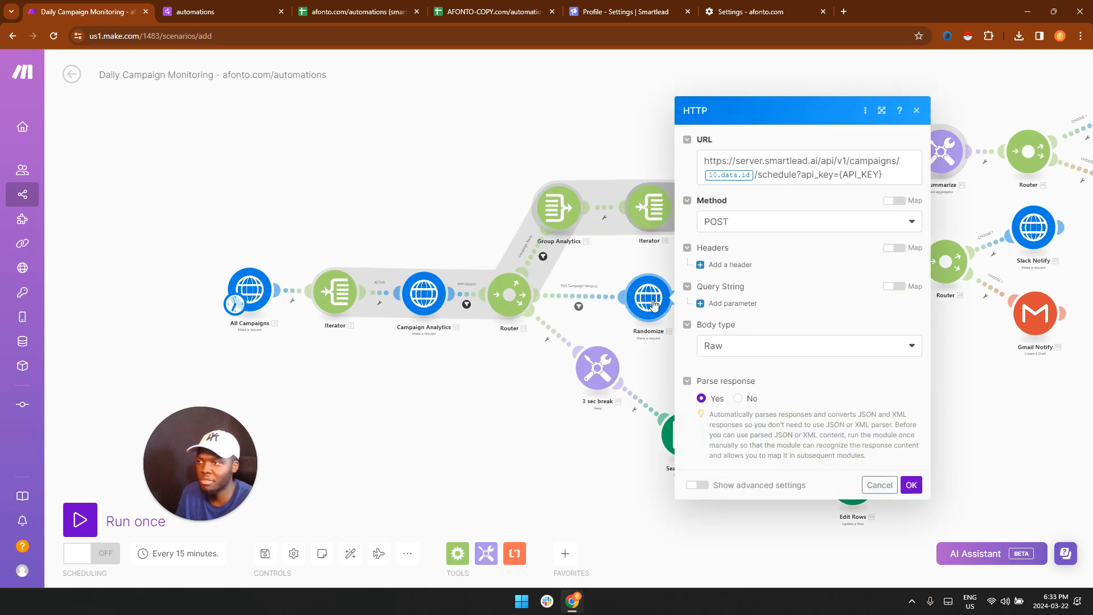
{"action": "left_click", "coordinate": [899, 131]}
{"action": "key", "text": "BackSpace"}
{"action": "key", "text": "BackSpace"}
{"action": "key", "text": "BackSpace"}
{"action": "key", "text": "BackSpace"}
{"action": "key", "text": "BackSpace"}
{"action": "key", "text": "BackSpace"}
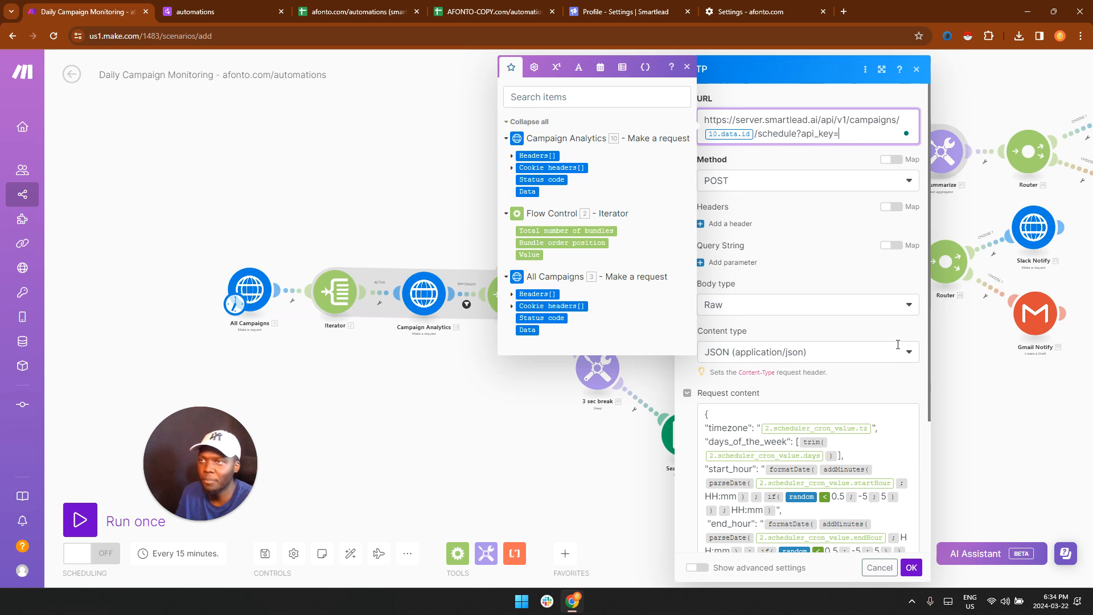
{"action": "key", "text": "ctrl+v"}
{"action": "left_click", "coordinate": [910, 568]}
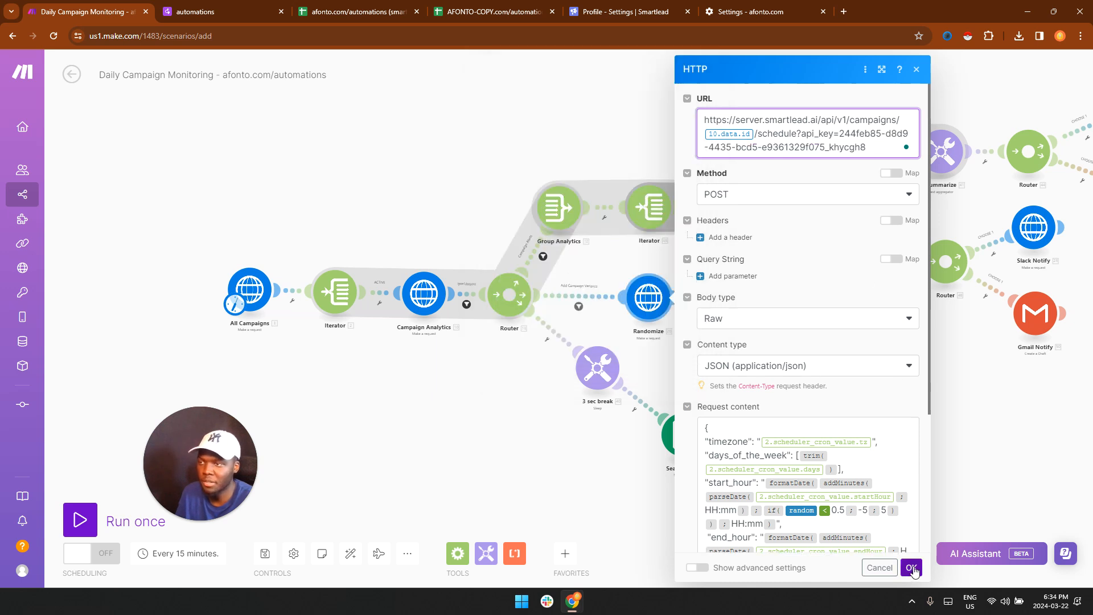
- Follow the guide's Slack Incoming Webhook link and view the Incoming WebHooks app's existing configurations in Slack
{"action": "left_click_drag", "start_coordinate": [718, 342], "coordinate": [586, 357]}
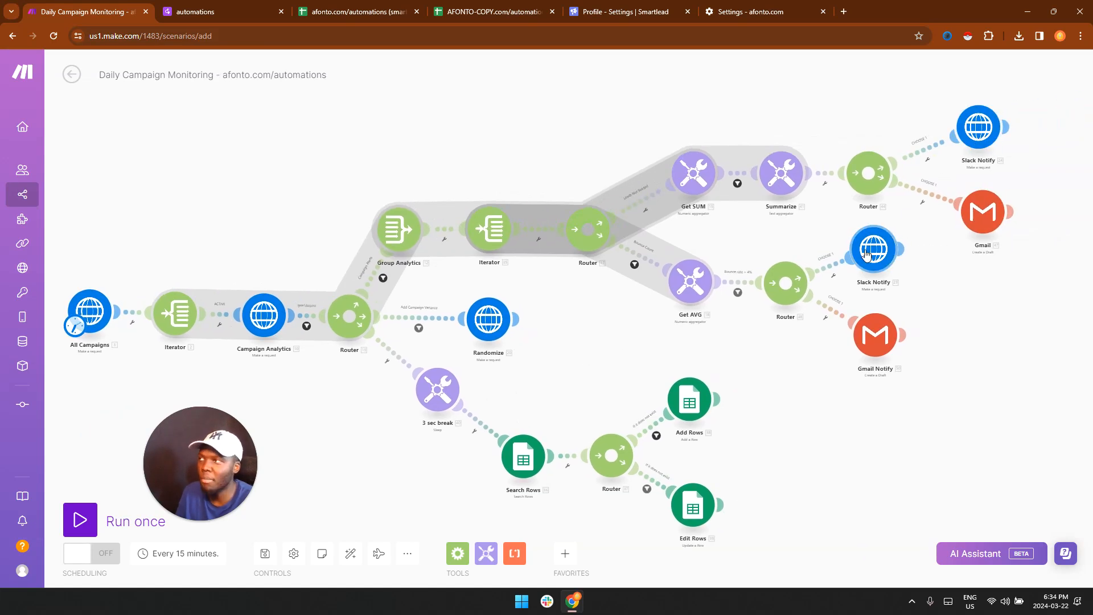
{"action": "left_click", "coordinate": [246, 9]}
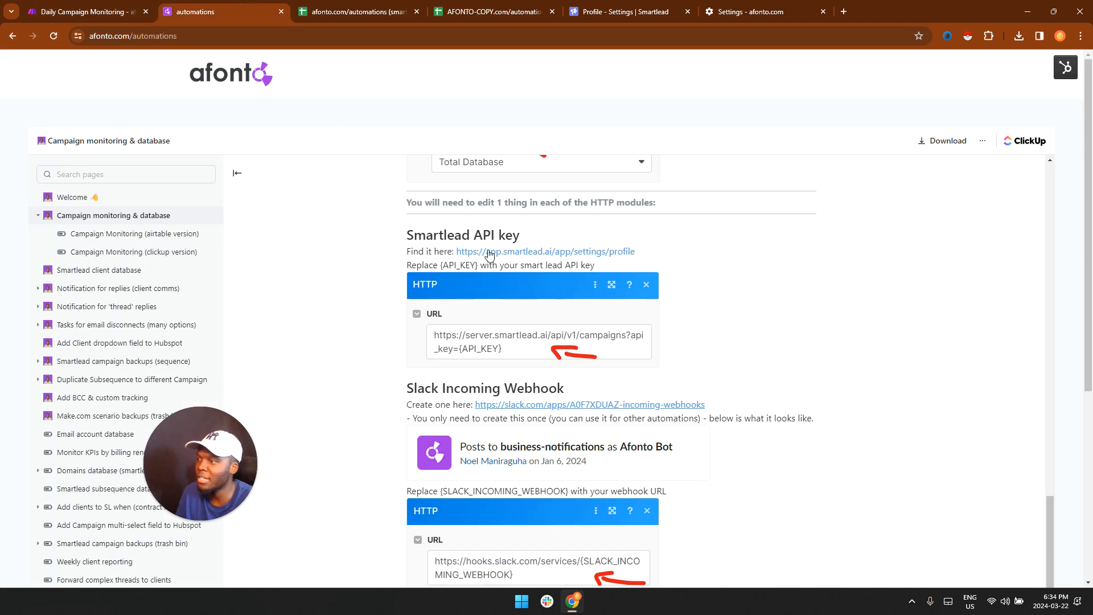
{"action": "scroll", "coordinate": [446, 221], "scroll_direction": "down", "scroll_amount": 3}
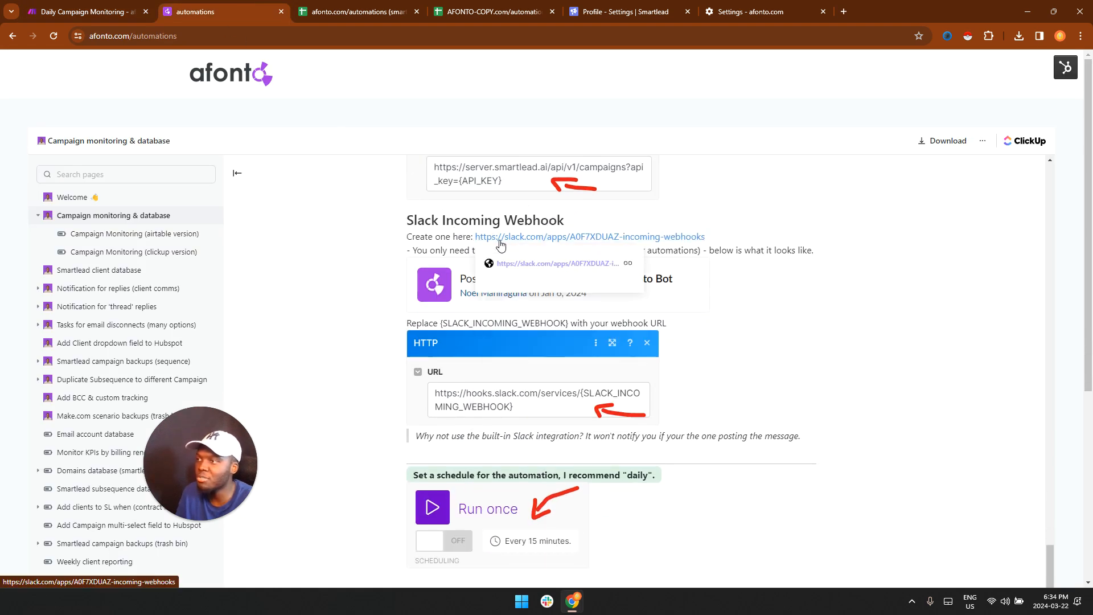
{"action": "left_click", "coordinate": [515, 237]}
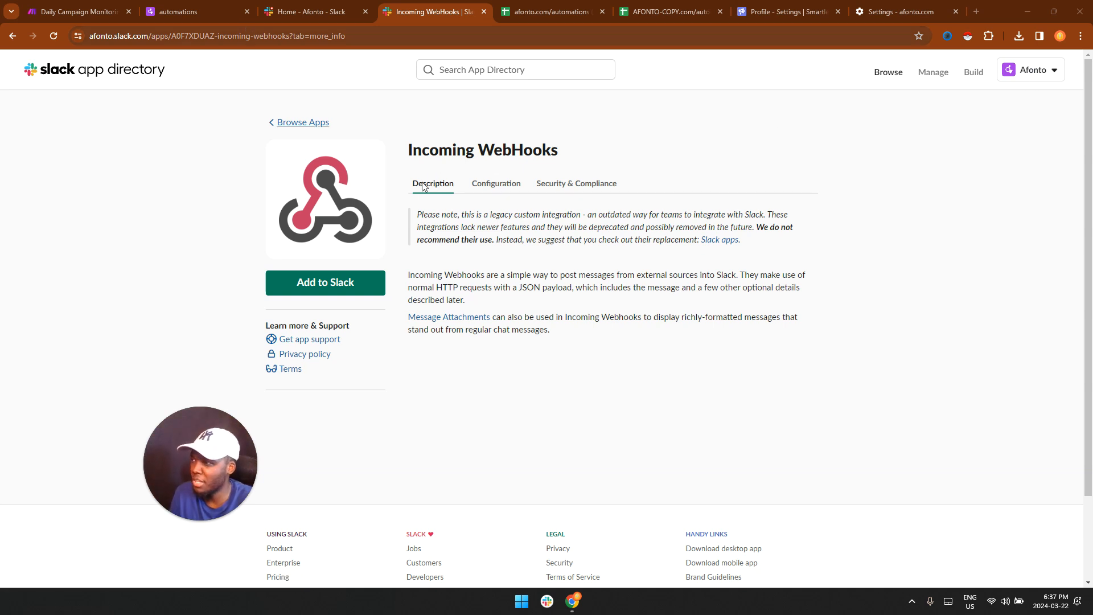
{"action": "left_click", "coordinate": [491, 185]}
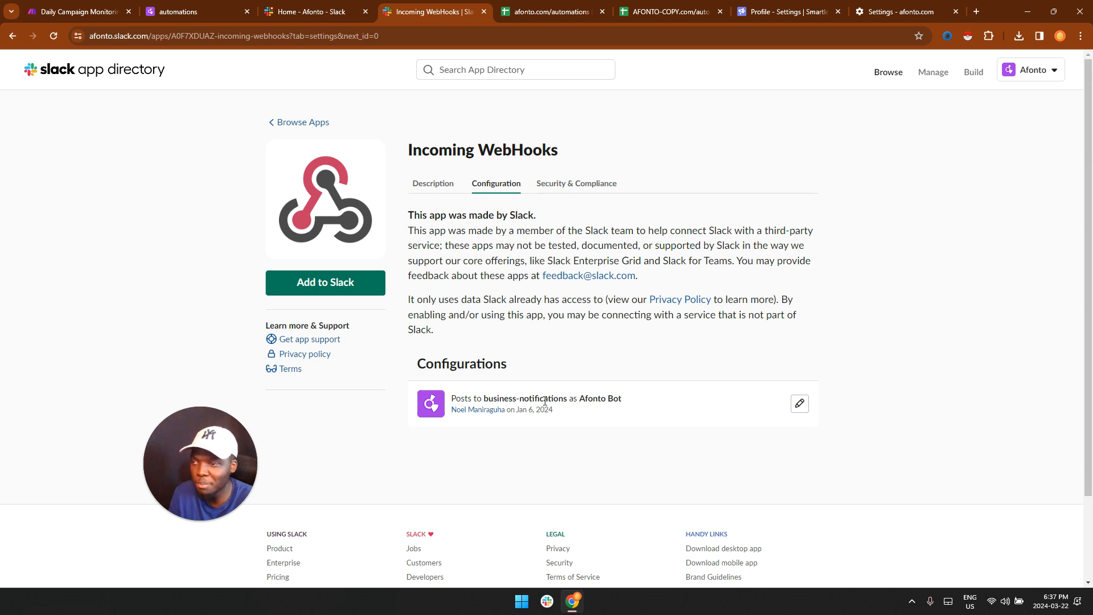
- Back in the Make scenario, open the settings of the Slack Notify module on the Summarize branch and go to its request content
{"action": "left_click", "coordinate": [73, 4]}
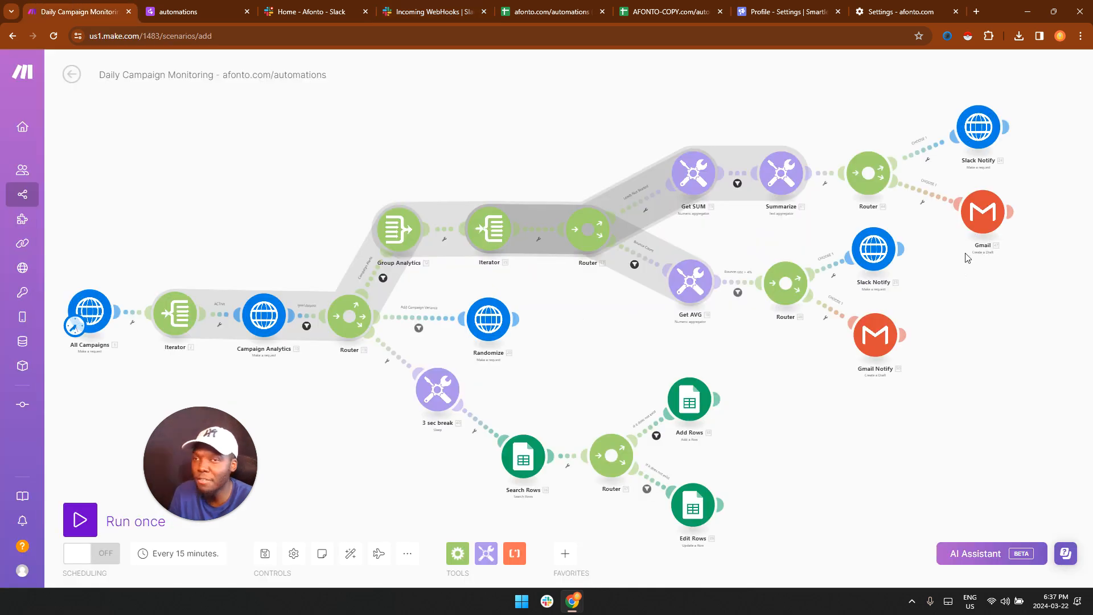
{"action": "left_click", "coordinate": [978, 130]}
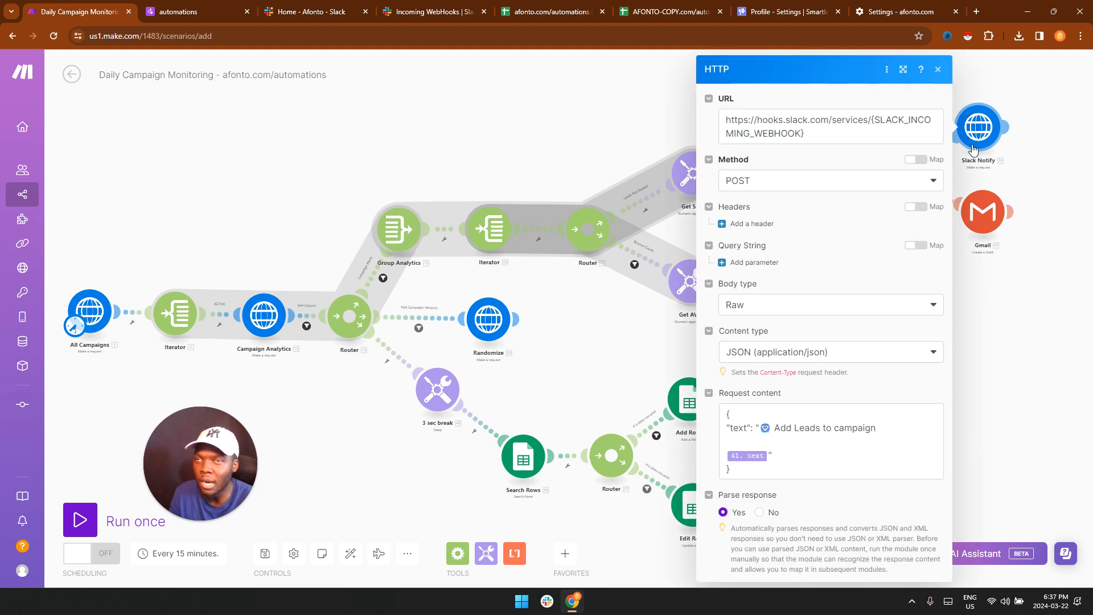
{"action": "scroll", "coordinate": [828, 284], "scroll_direction": "down", "scroll_amount": 1}
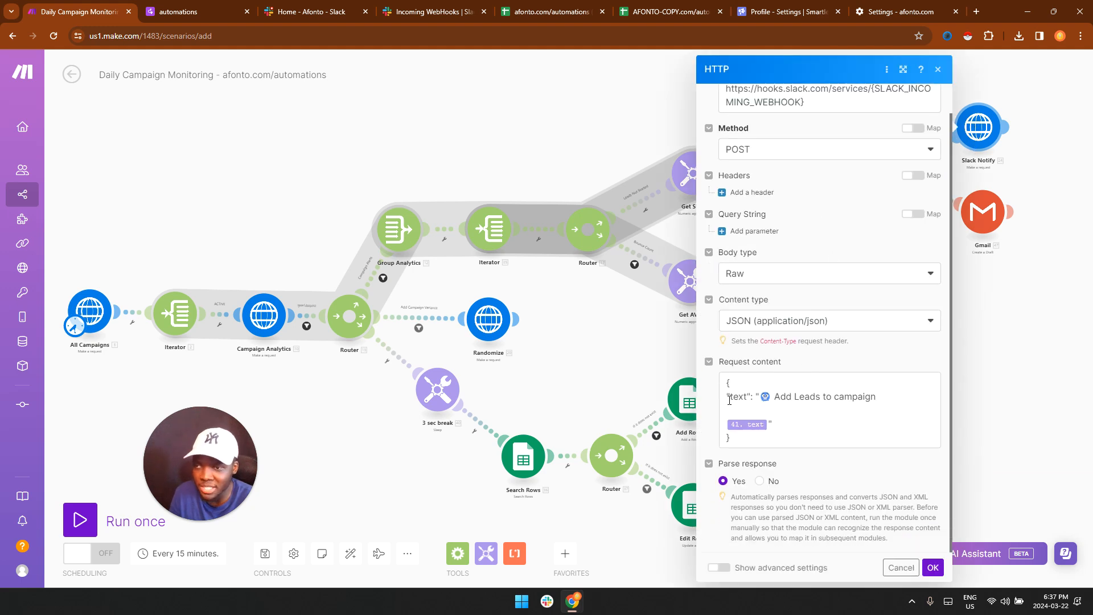
- Try adding a "channel":"CCCCCCC" line after the text entry in the request content, and check the channel of the Slack webhook configuration
{"action": "left_click", "coordinate": [773, 424]}
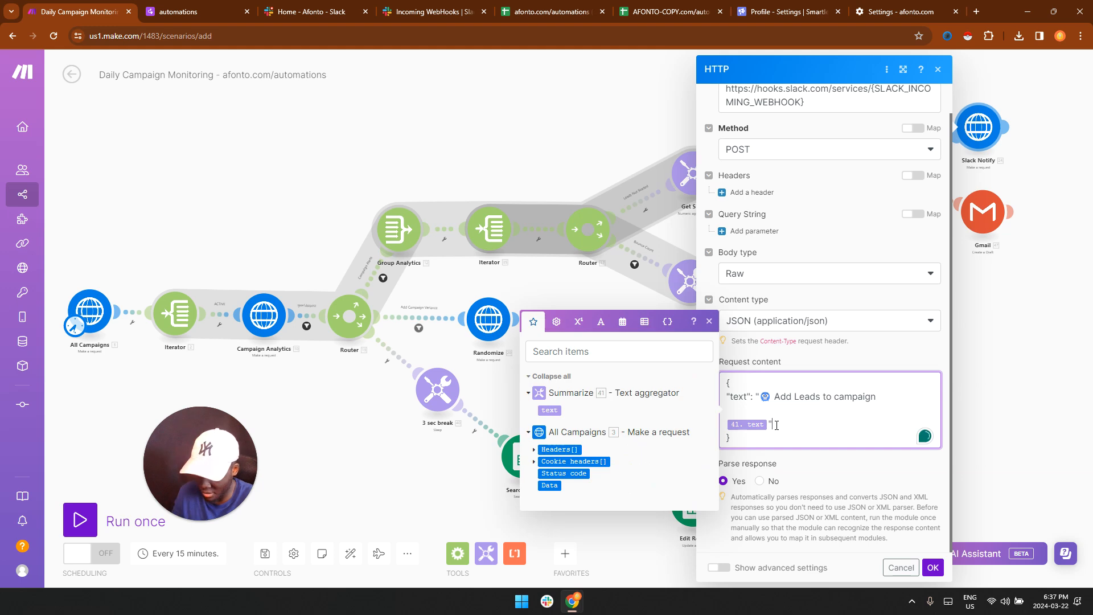
{"action": "type", "text": ","}
{"action": "key", "text": "Return"}
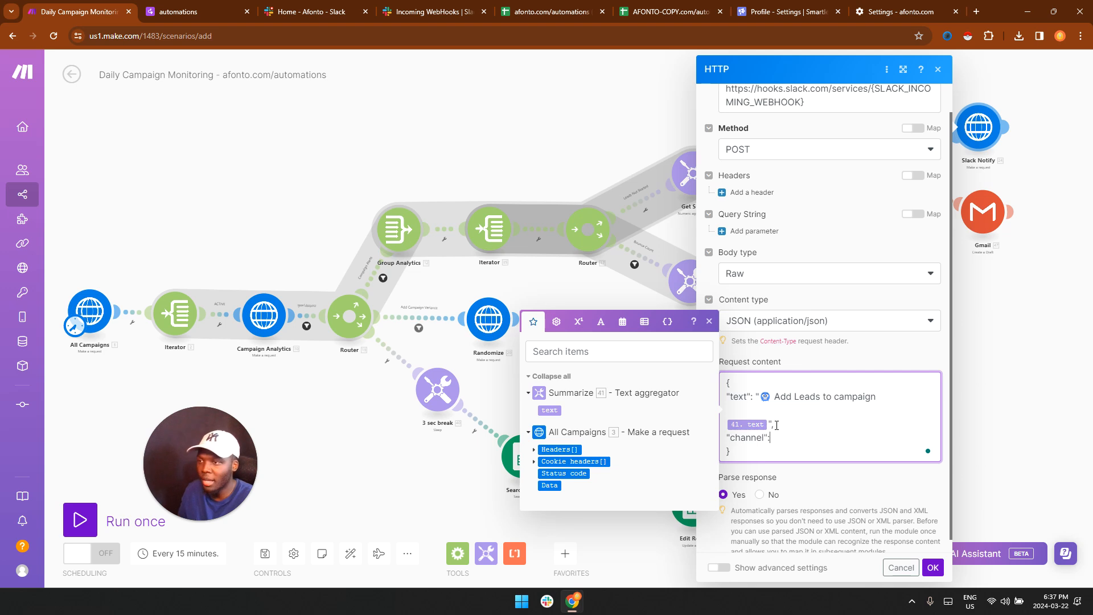
{"action": "type", "text": "\"channel\":\""}
{"action": "key", "text": "Caps_Lock"}
{"action": "type", "text": "CCCCCCC"}
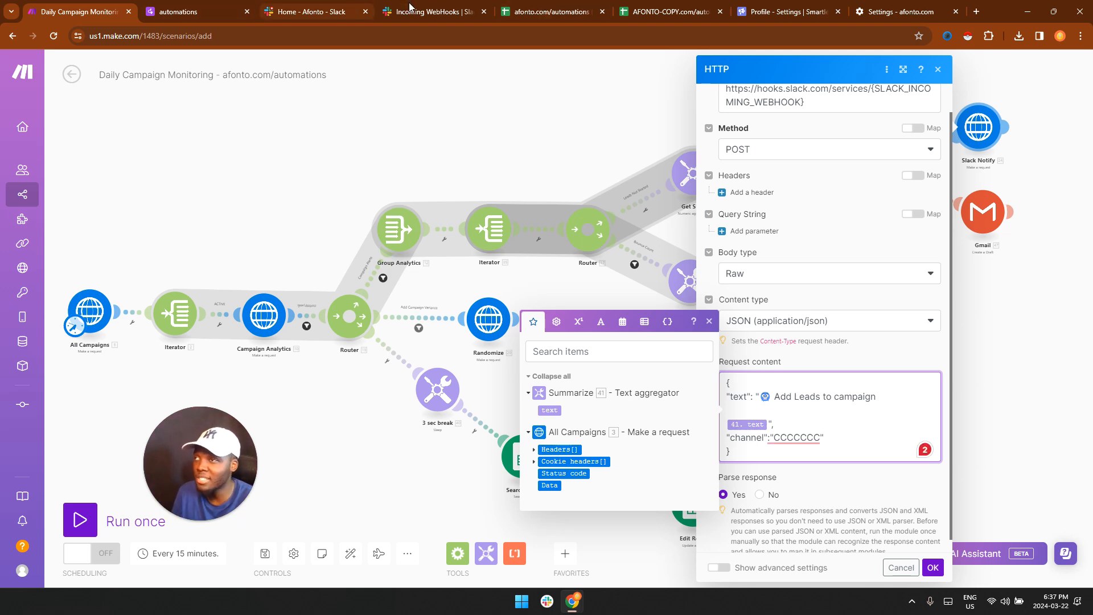
{"action": "left_click", "coordinate": [428, 12]}
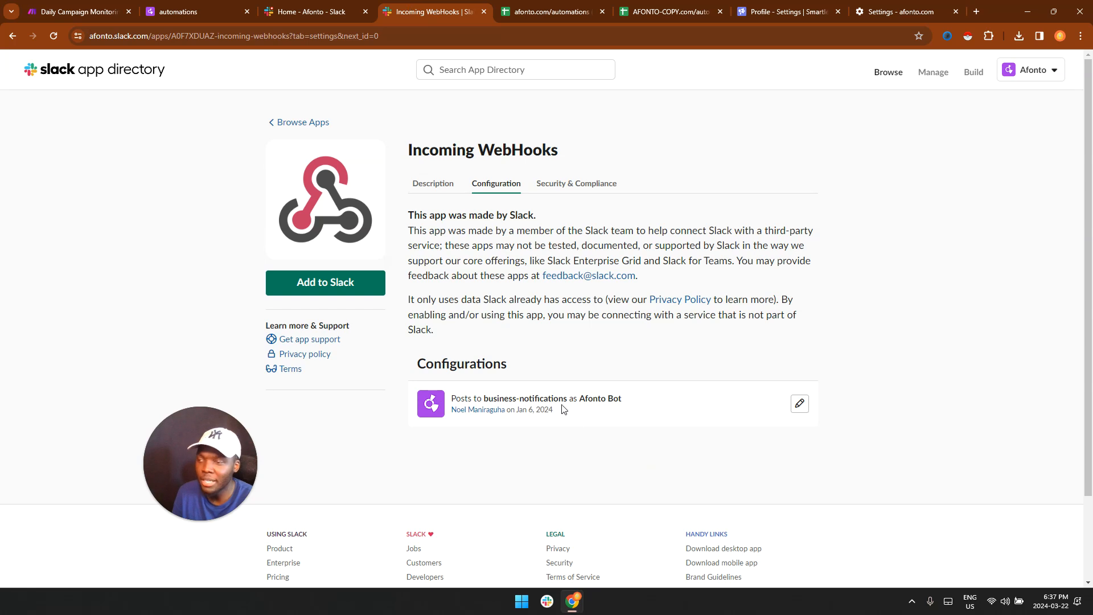
{"action": "left_click", "coordinate": [40, 8]}
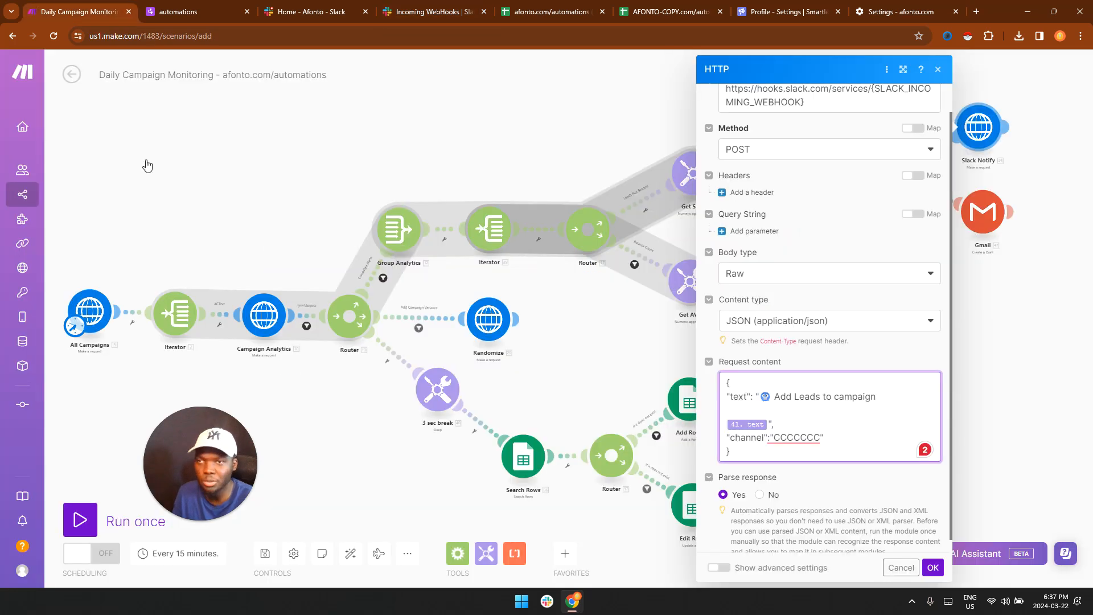
- Remove the added channel line and its preceding comma from the Slack Notify module's request content
{"action": "key", "text": "BackSpace"}
{"action": "key", "text": "BackSpace"}
{"action": "key", "text": "BackSpace"}
{"action": "key", "text": "BackSpace"}
{"action": "key", "text": "BackSpace"}
{"action": "key", "text": "BackSpace"}
{"action": "key", "text": "BackSpace"}
{"action": "key", "text": "BackSpace"}
{"action": "key", "text": "BackSpace"}
{"action": "key", "text": "BackSpace"}
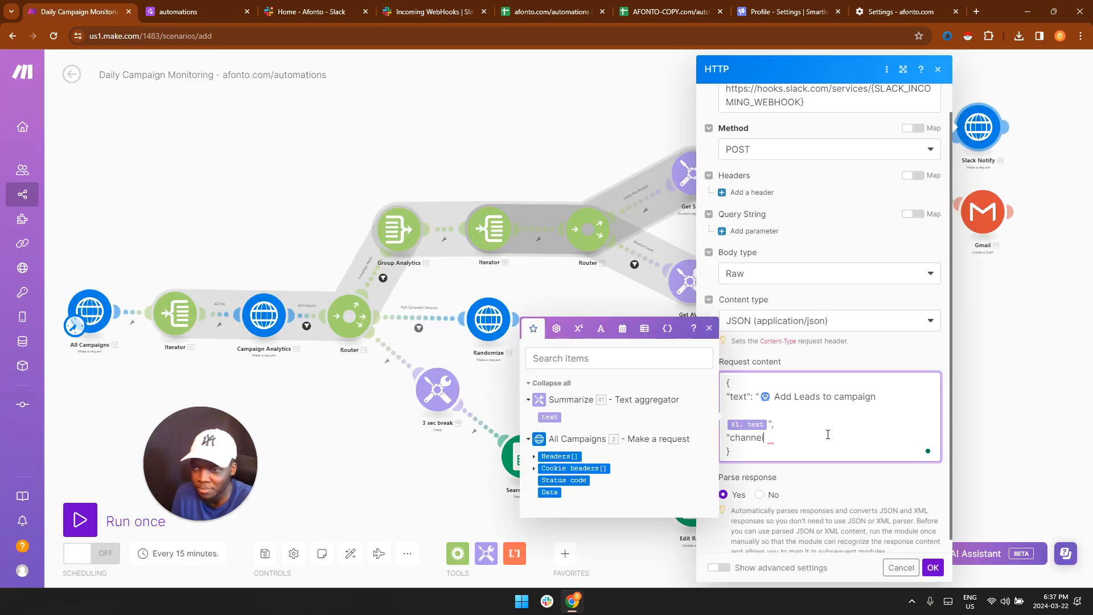
{"action": "key", "text": "BackSpace"}
{"action": "key", "text": "BackSpace"}
{"action": "key", "text": "BackSpace"}
{"action": "key", "text": "BackSpace"}
{"action": "key", "text": "BackSpace"}
{"action": "key", "text": "BackSpace"}
{"action": "key", "text": "BackSpace"}
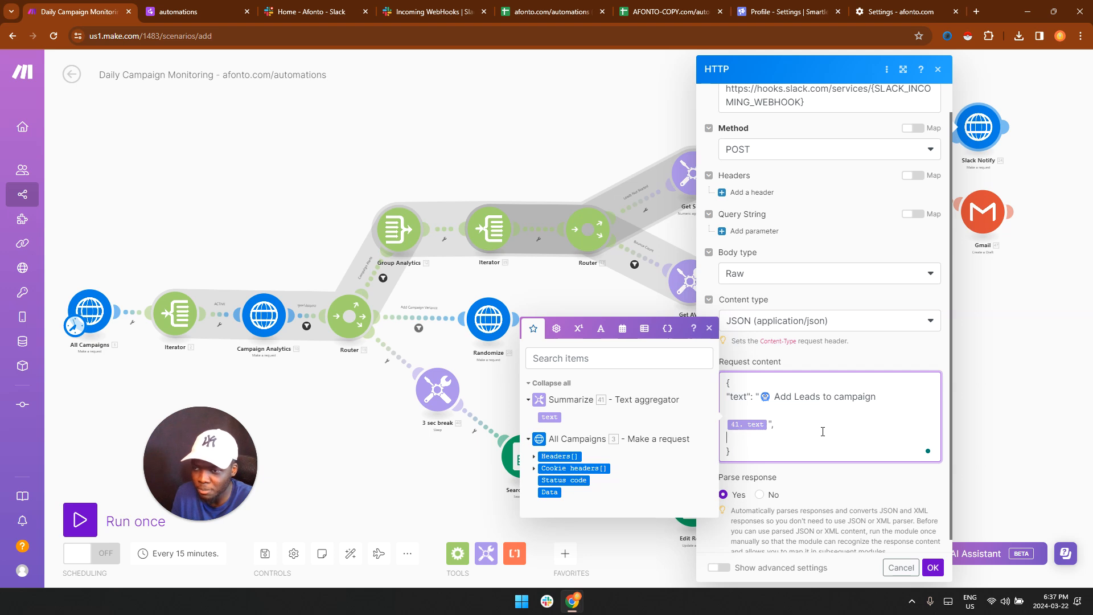
{"action": "key", "text": "BackSpace"}
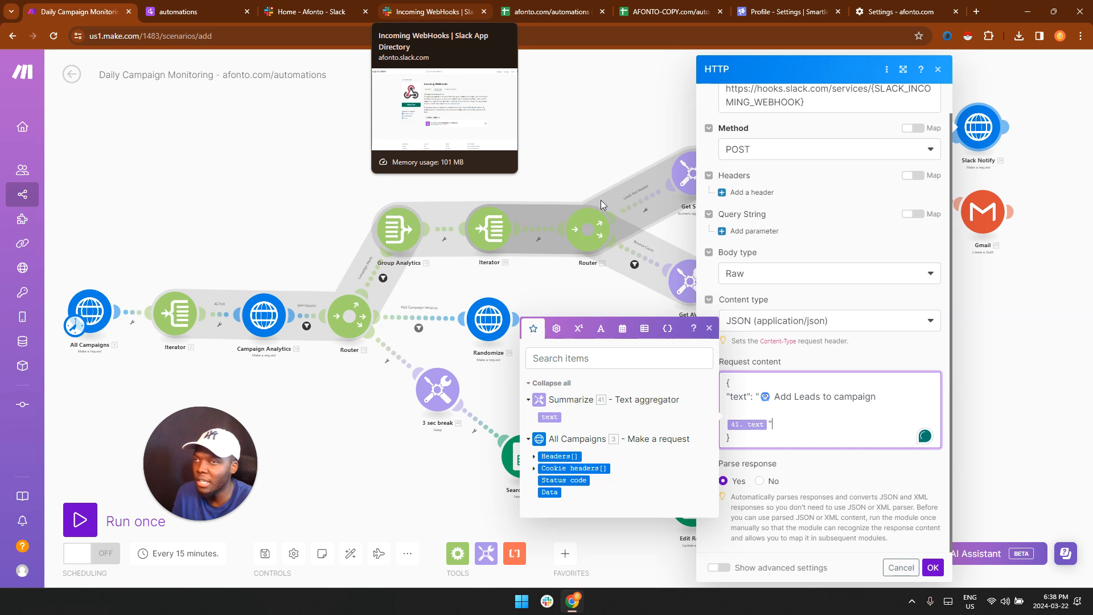
- Review the Incoming WebHooks configuration in Slack again and return to the Slack Notify module's webhook URL
{"action": "left_click", "coordinate": [403, 10]}
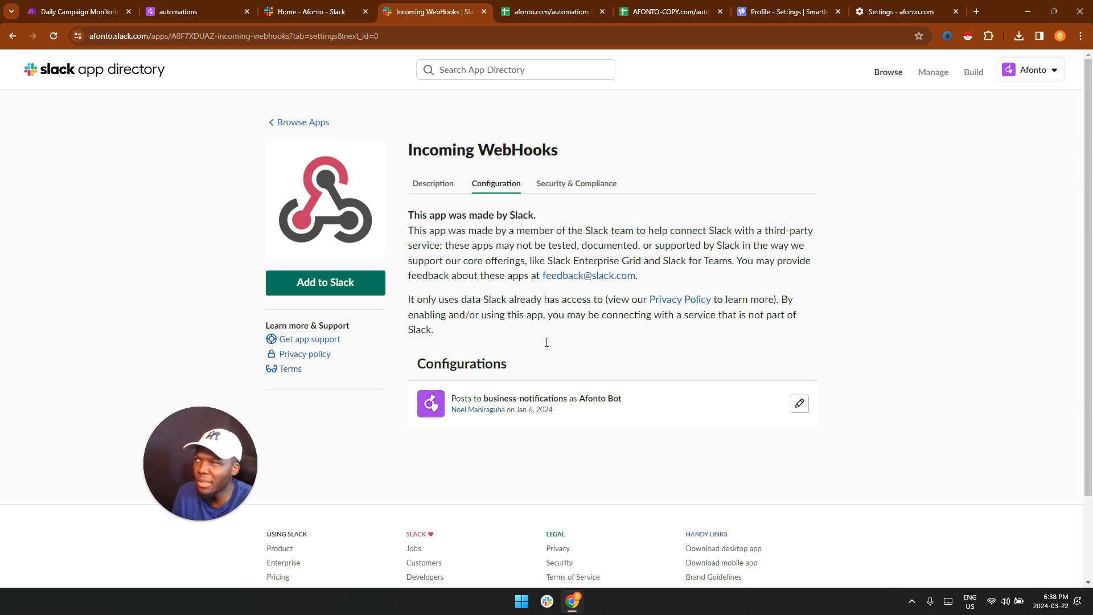
{"action": "left_click", "coordinate": [105, 7]}
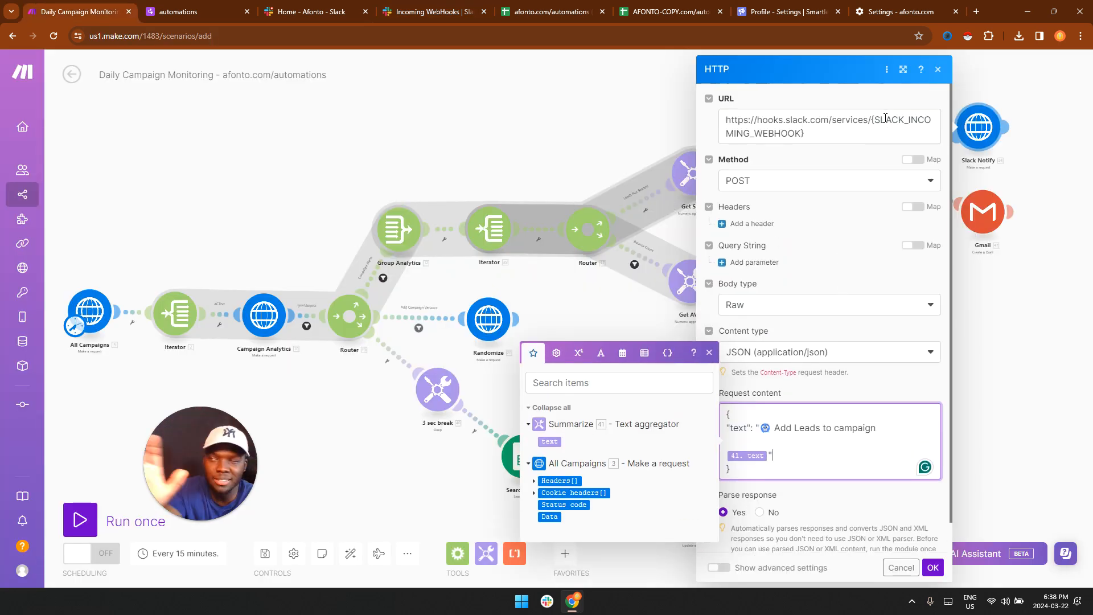
- Close the Slack Notify module's settings and disable the route from the Router after Campaign Analytics to Randomize
{"action": "left_click", "coordinate": [890, 135]}
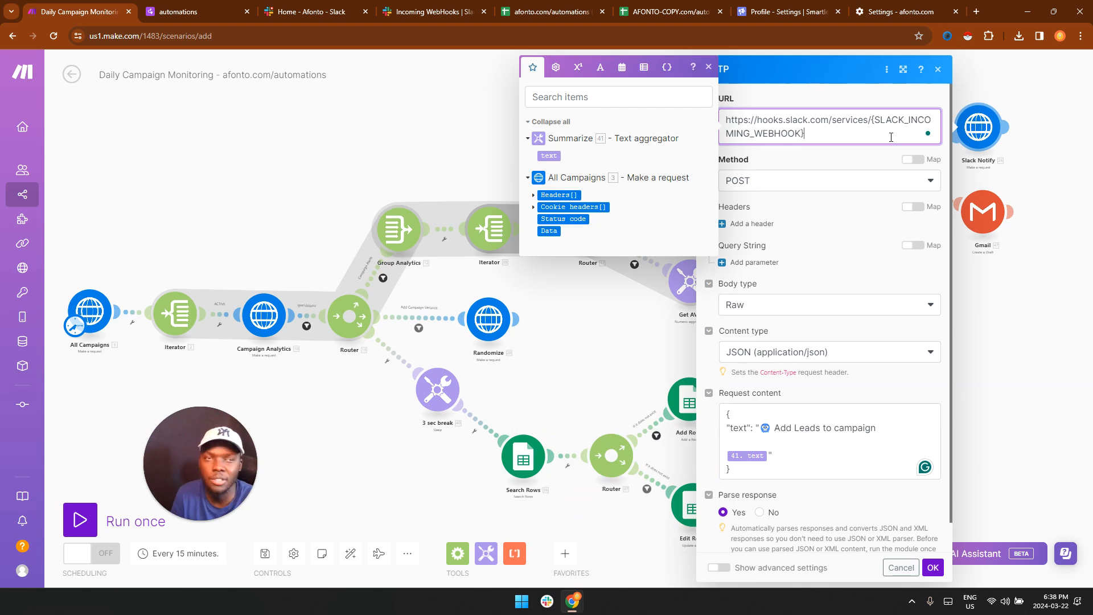
{"action": "left_click", "coordinate": [410, 155]}
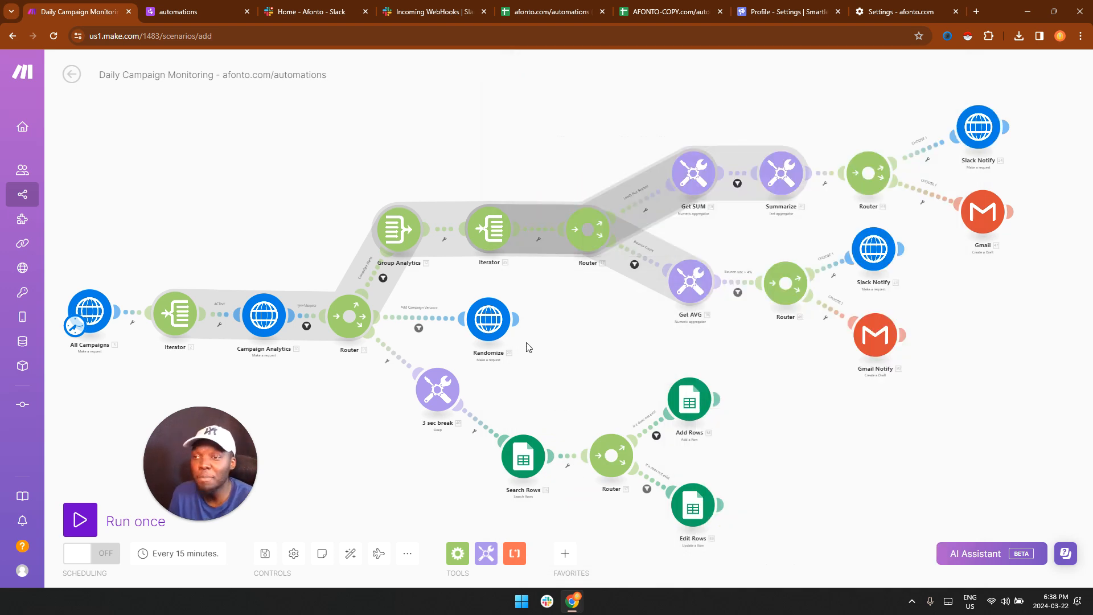
{"action": "left_click_drag", "start_coordinate": [533, 357], "coordinate": [768, 351]}
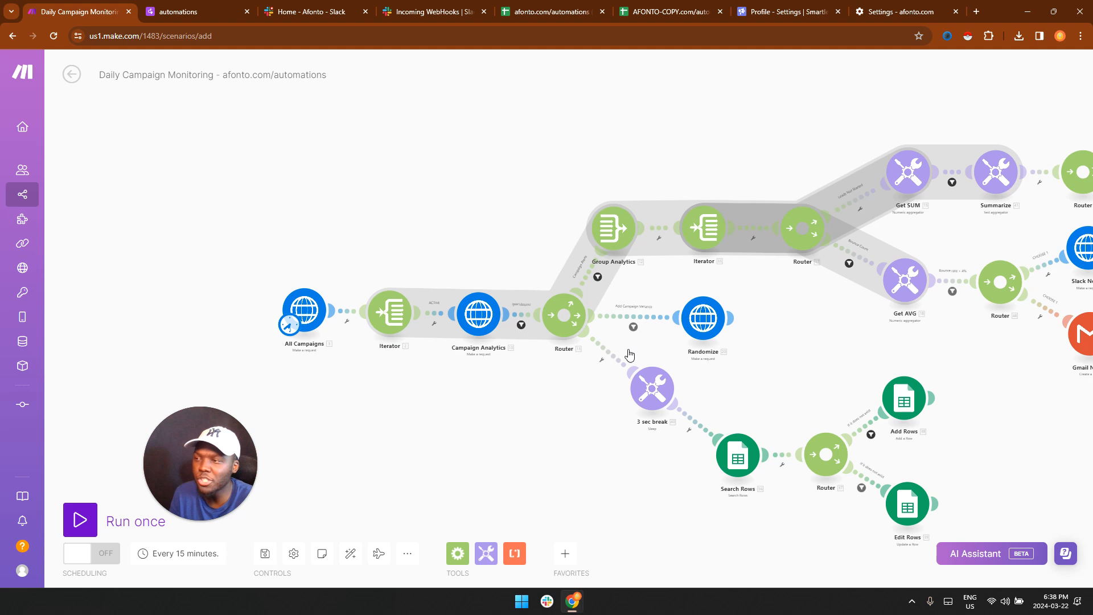
{"action": "right_click", "coordinate": [633, 316]}
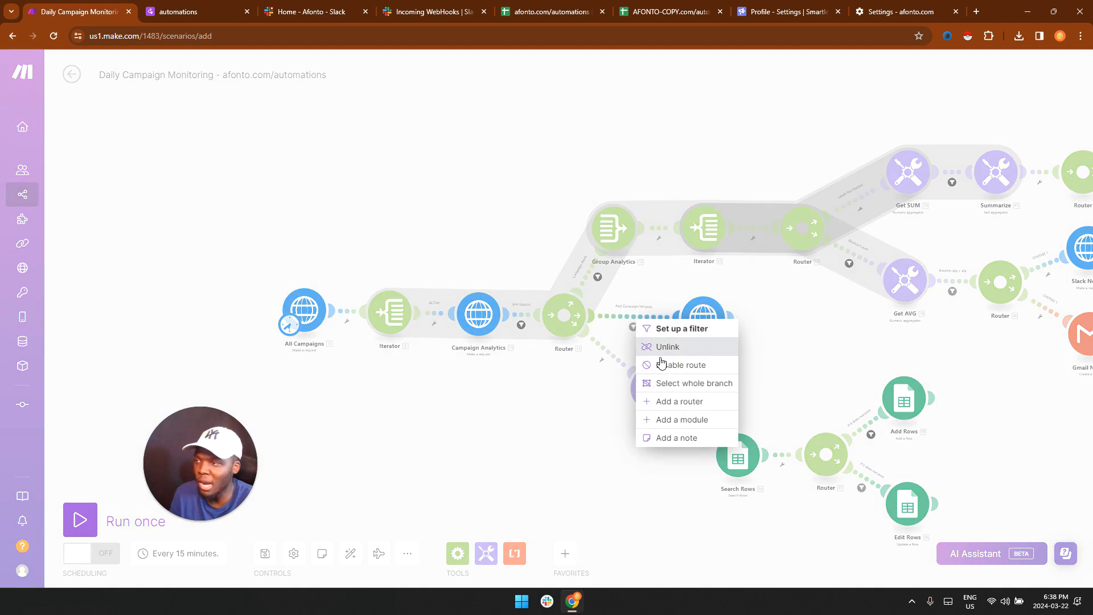
{"action": "left_click", "coordinate": [672, 373]}
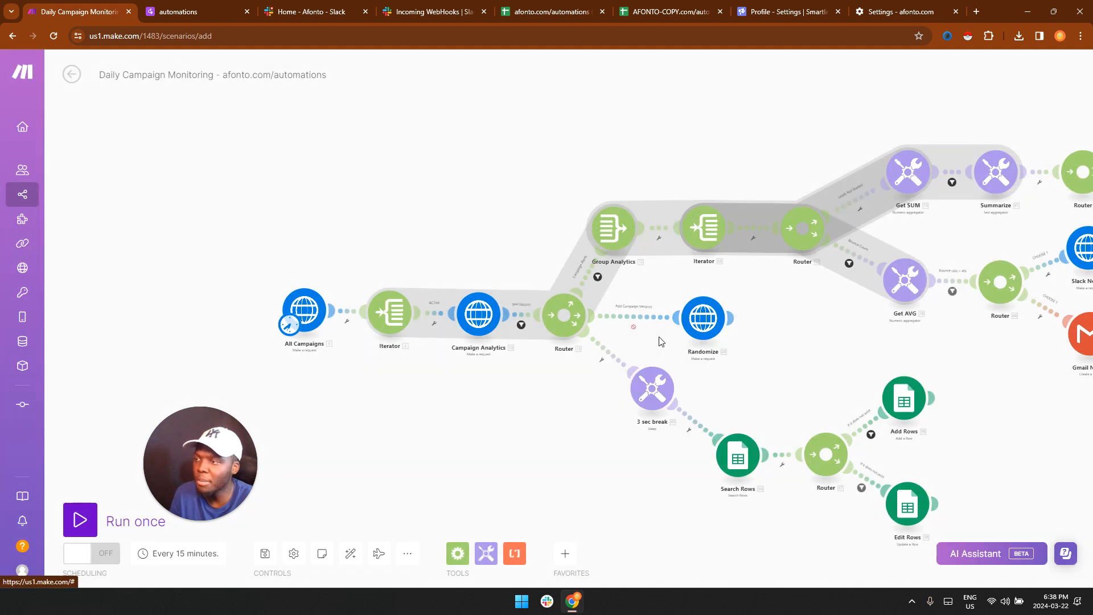
- Disable the route from the Router after Campaign Analytics to Group Analytics
{"action": "right_click", "coordinate": [585, 278]}
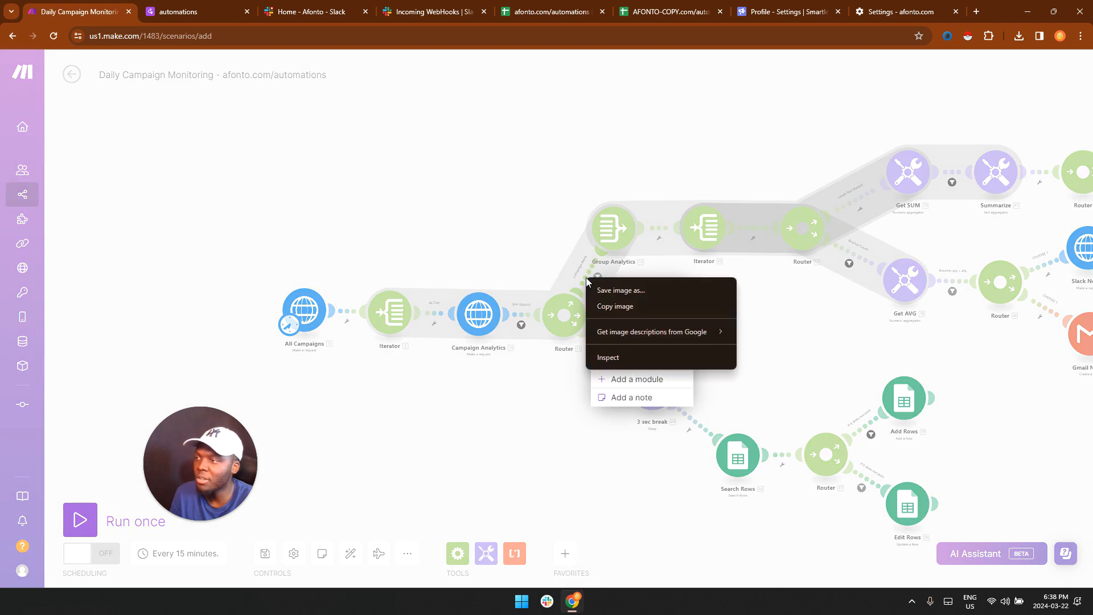
{"action": "left_click", "coordinate": [571, 270]}
{"action": "right_click", "coordinate": [587, 279]}
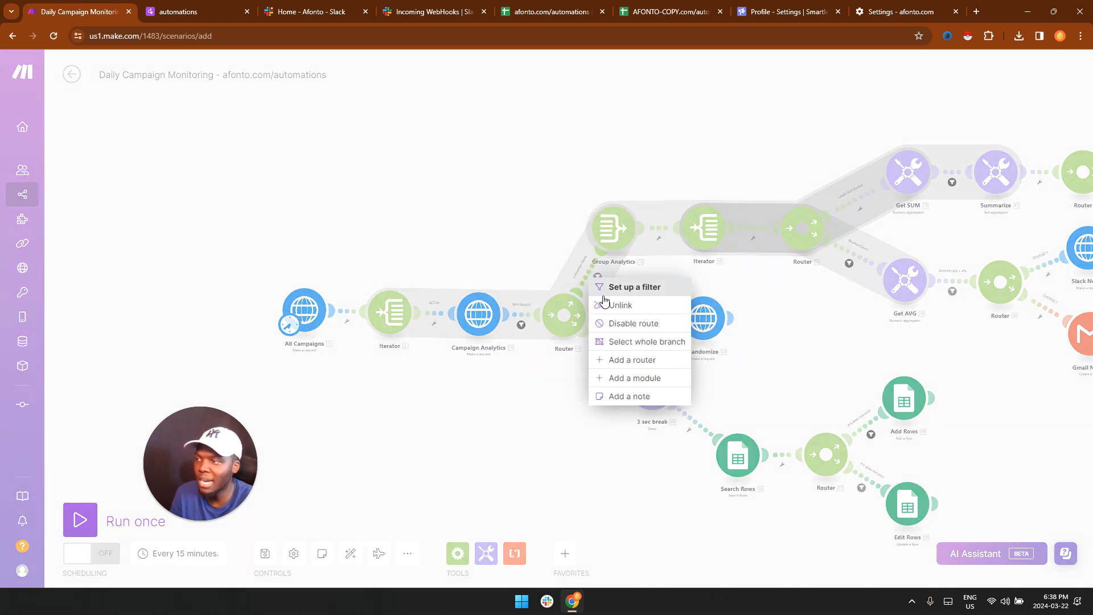
{"action": "left_click", "coordinate": [620, 320]}
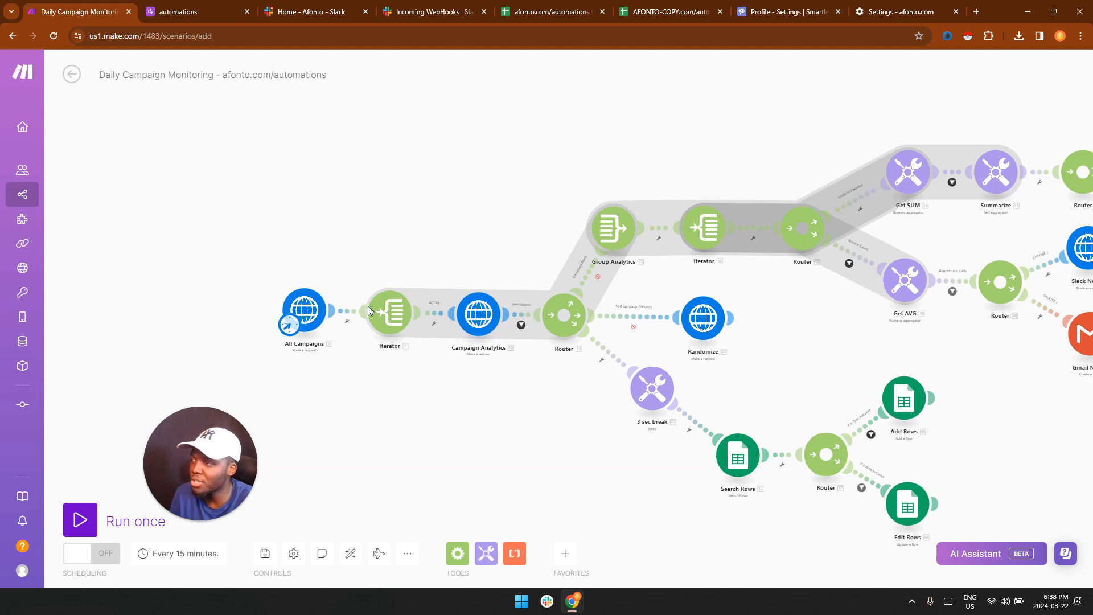
{"action": "left_click", "coordinate": [435, 317]}
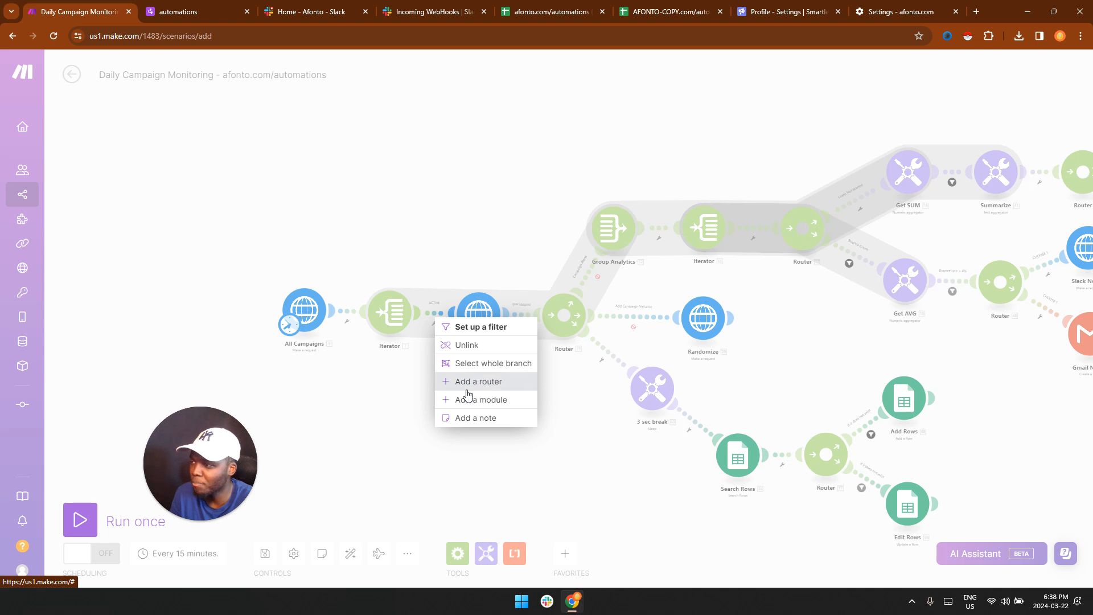
{"action": "left_click", "coordinate": [392, 357]}
{"action": "left_click", "coordinate": [436, 318]}
{"action": "left_click", "coordinate": [515, 307]}
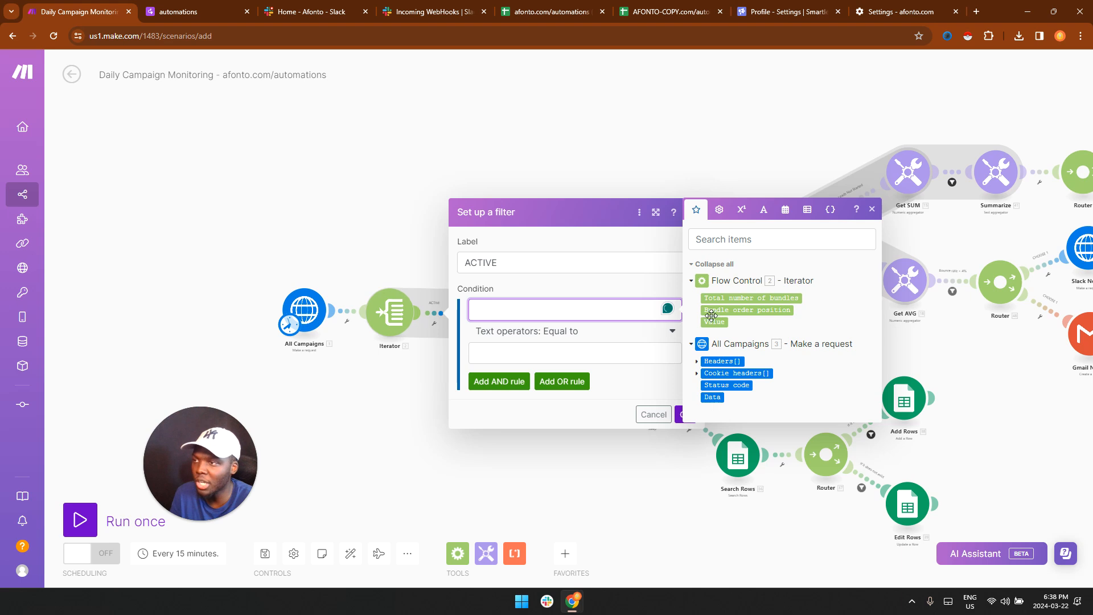
{"action": "left_click", "coordinate": [379, 363]}
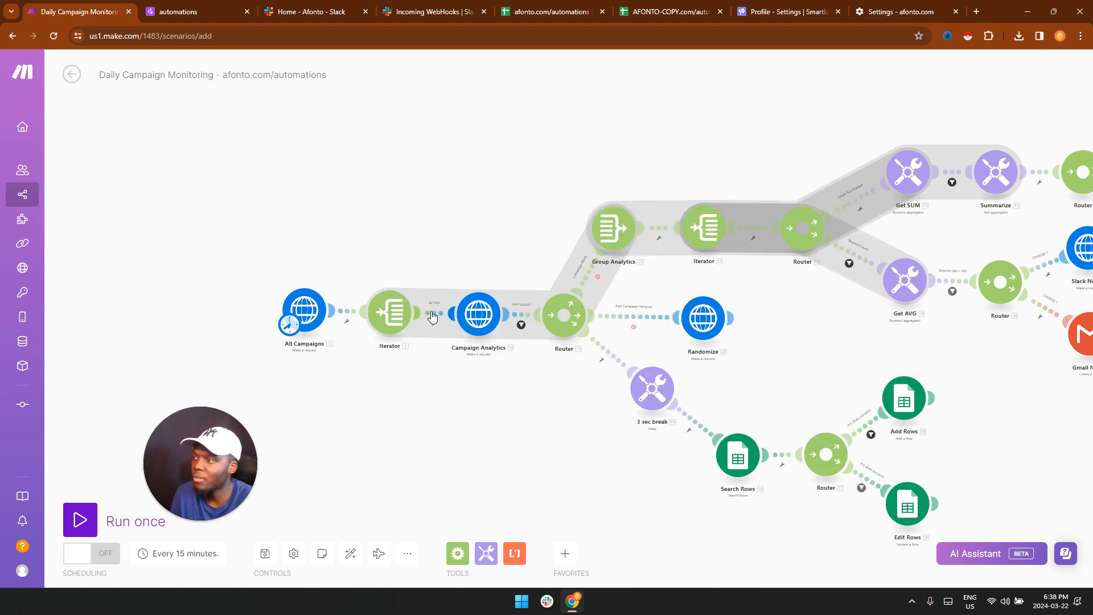
- Unlink Campaign Analytics from the first Iterator and run the scenario once to fetch the campaign data
{"action": "right_click", "coordinate": [433, 317]}
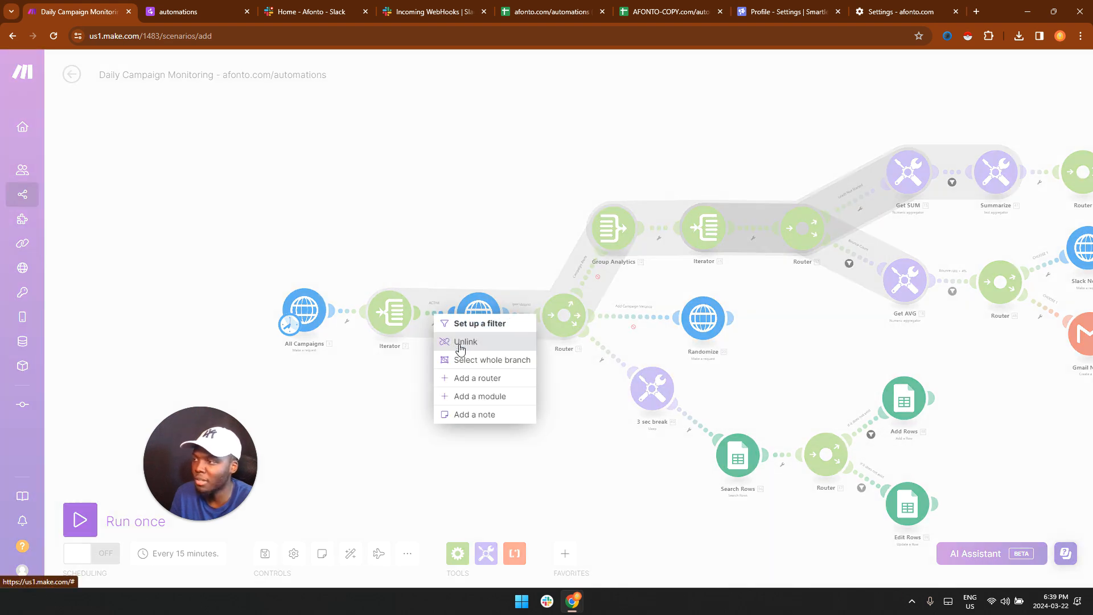
{"action": "left_click", "coordinate": [459, 345]}
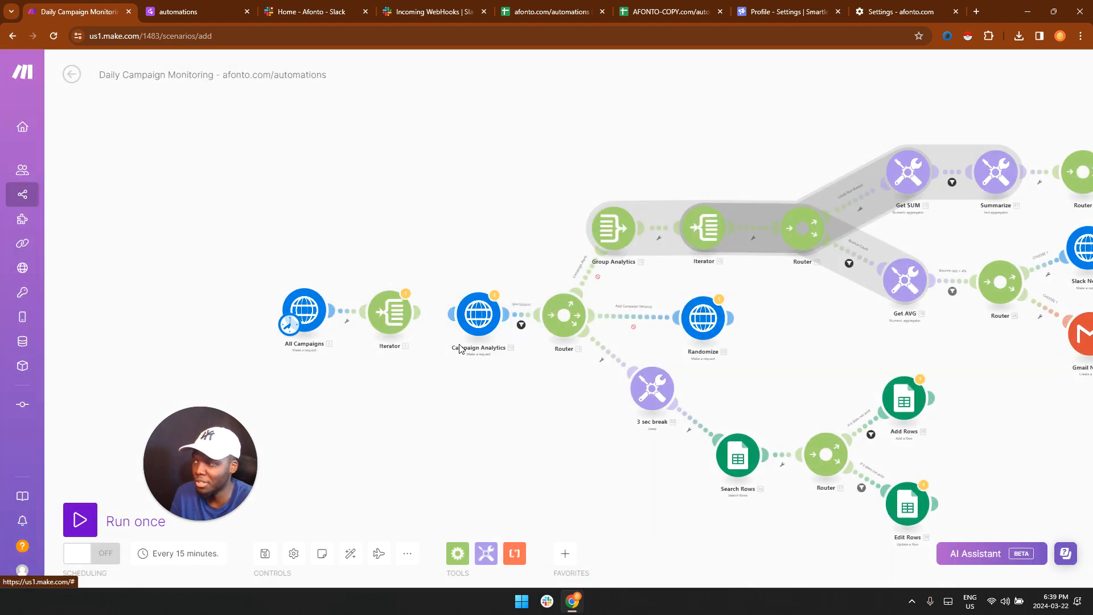
{"action": "left_click", "coordinate": [82, 521]}
{"action": "left_click", "coordinate": [357, 566]}
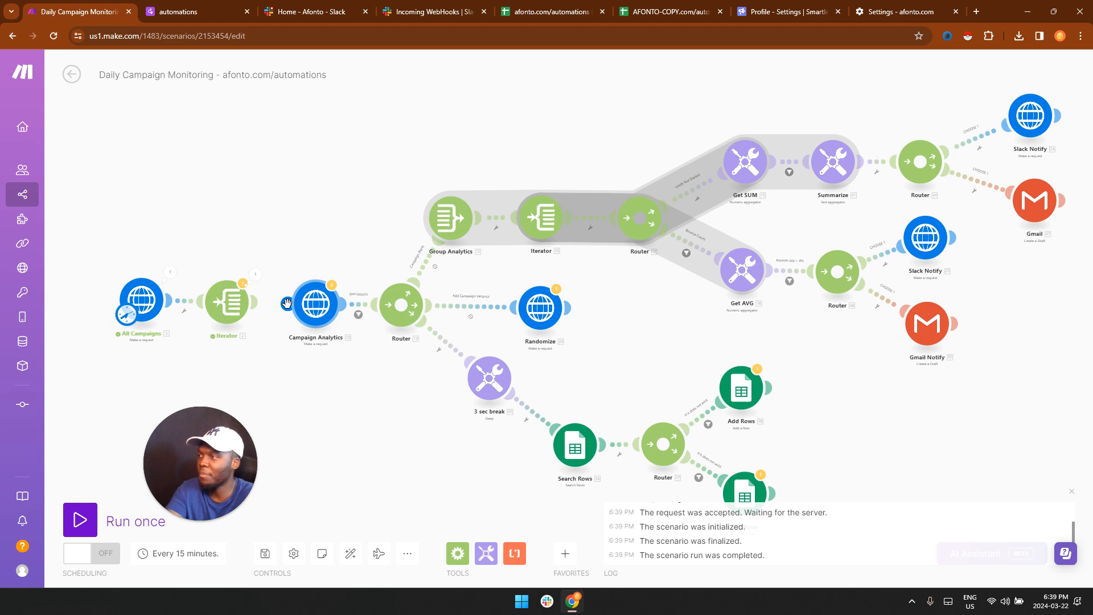
- Reconnect Campaign Analytics to the first Iterator and map the Iterator's client_id into the condition of the ACTIVE filter between them
{"action": "left_click_drag", "start_coordinate": [286, 304], "coordinate": [253, 306]}
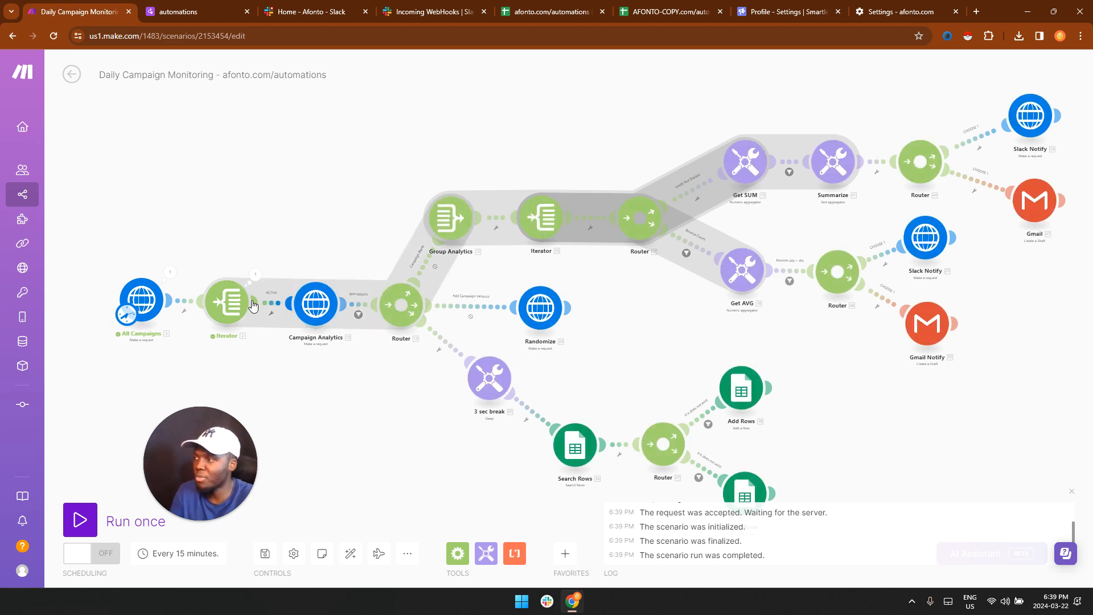
{"action": "left_click", "coordinate": [265, 307]}
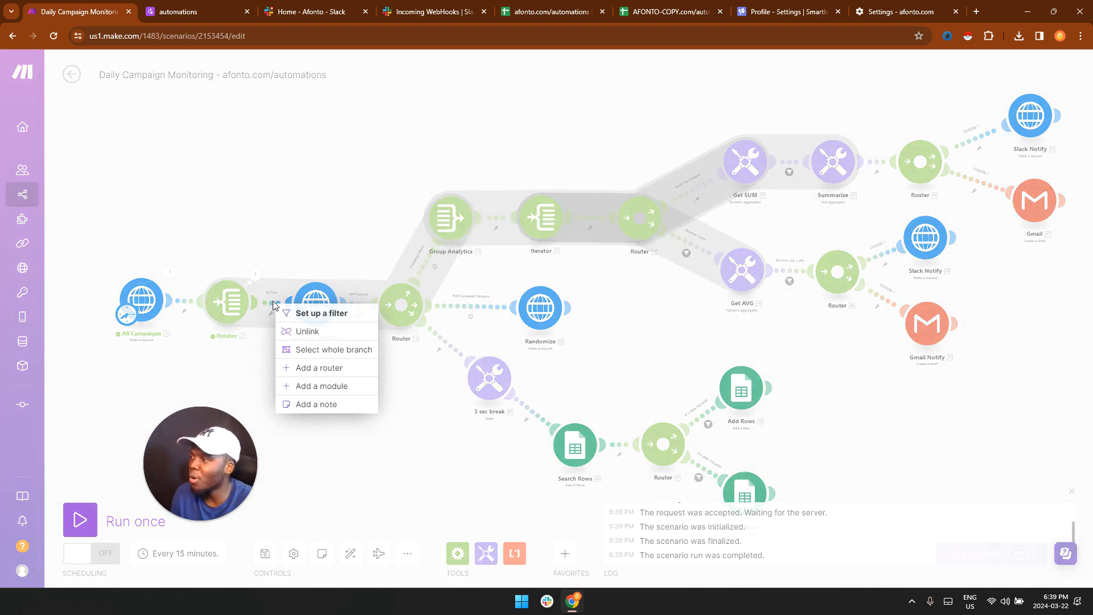
{"action": "left_click", "coordinate": [265, 306]}
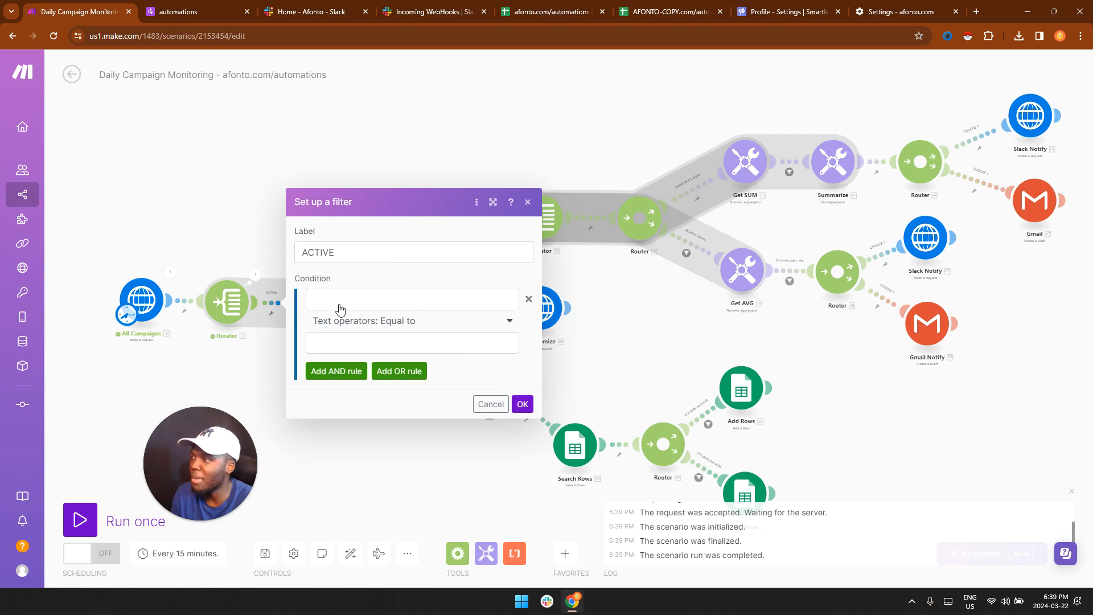
{"action": "left_click", "coordinate": [340, 305]}
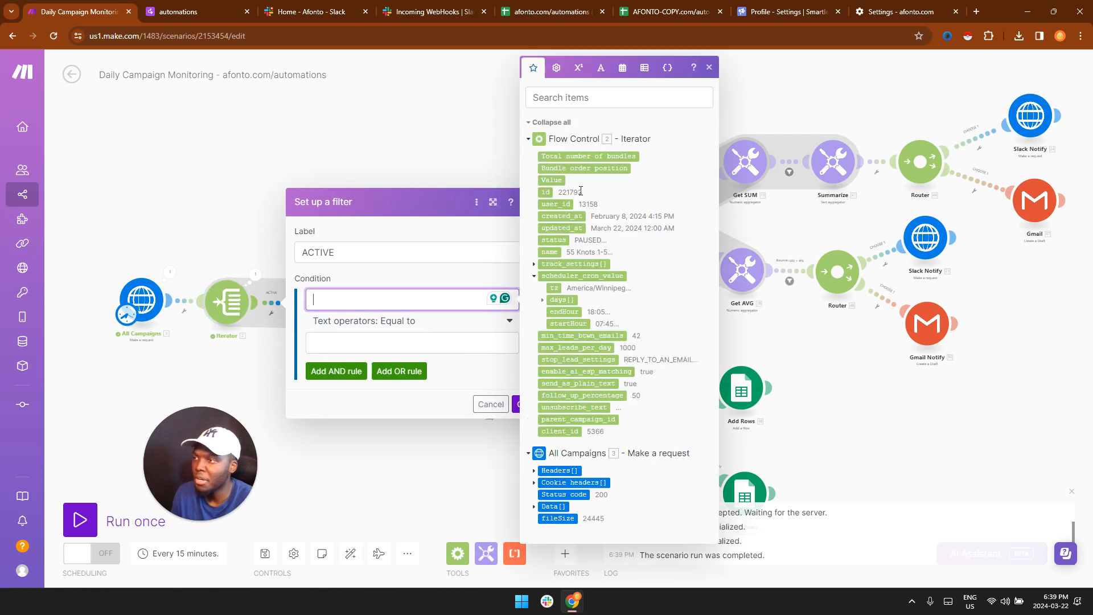
{"action": "left_click_drag", "start_coordinate": [566, 431], "coordinate": [353, 300]}
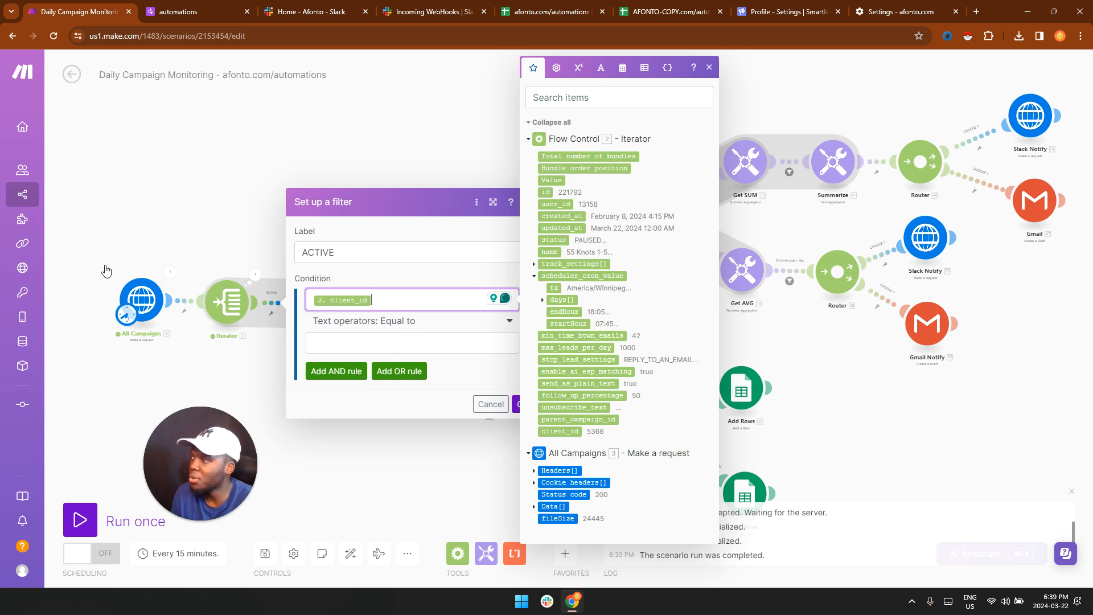
- Complete the ACTIVE filter's Equal to condition with the client's ID and save the filter
{"action": "left_click", "coordinate": [406, 340]}
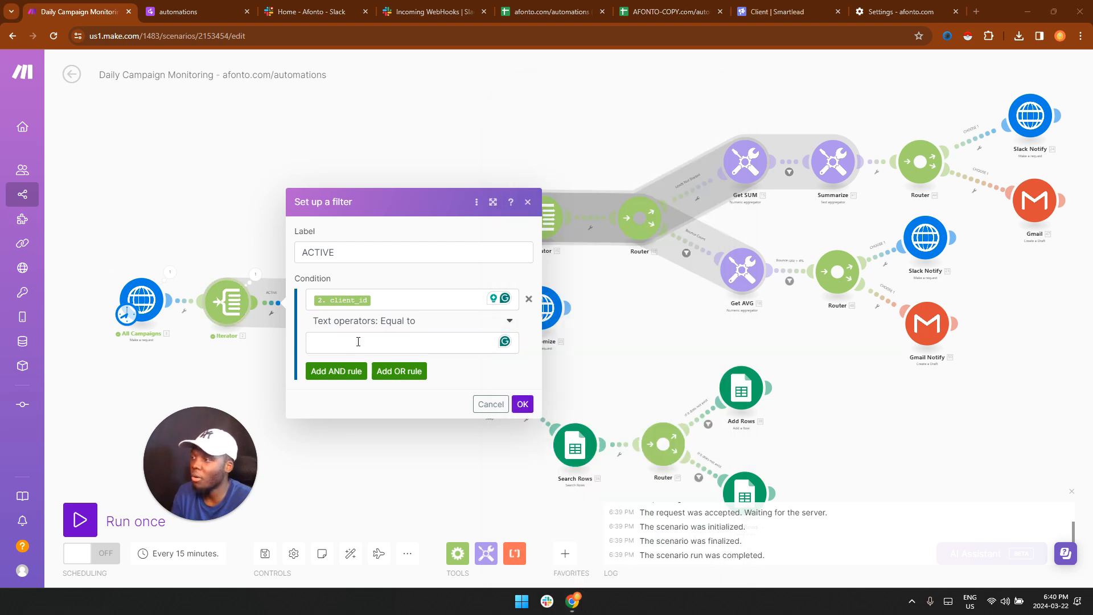
{"action": "left_click", "coordinate": [358, 341]}
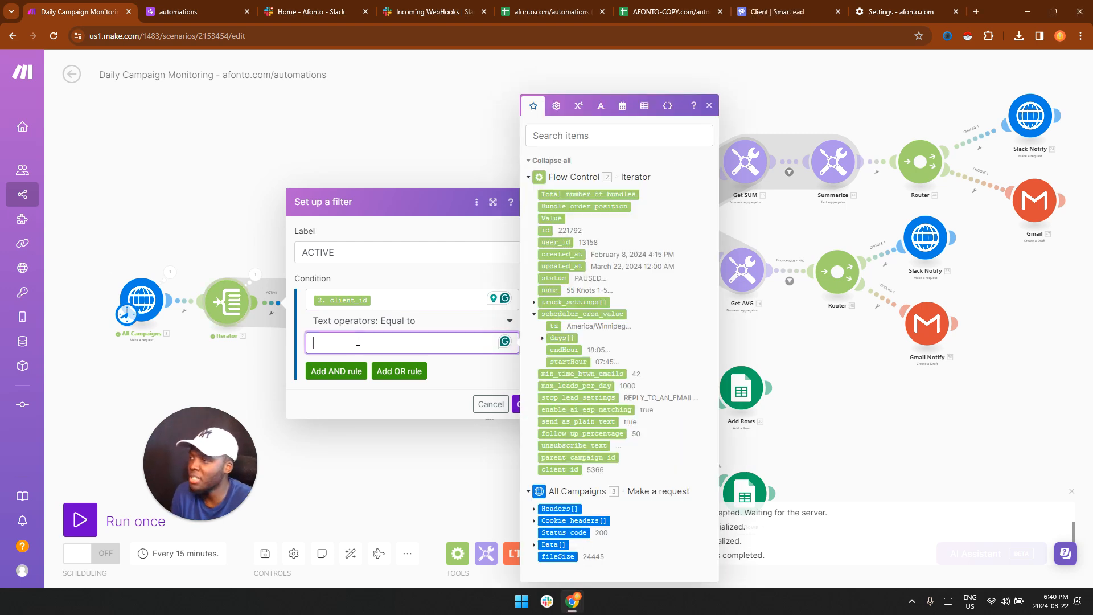
{"action": "type", "text": "7048"}
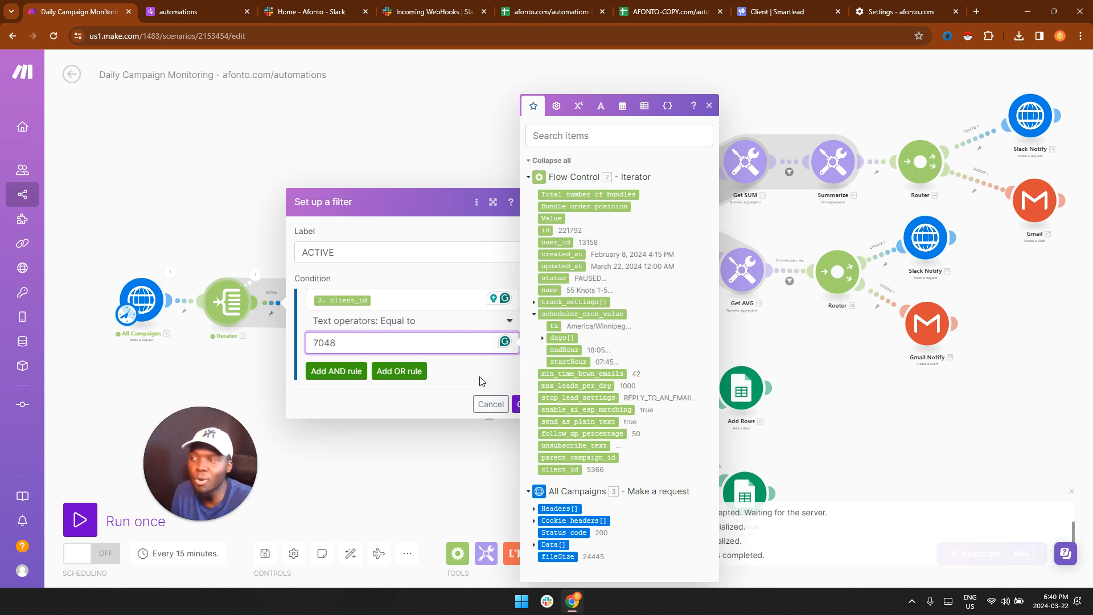
{"action": "left_click", "coordinate": [516, 405]}
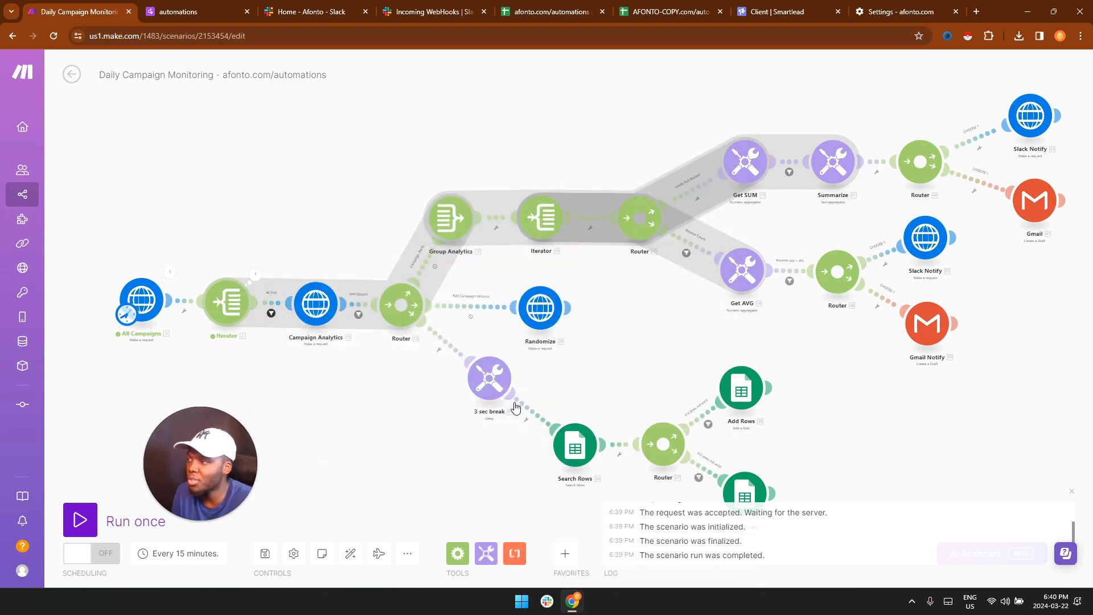
- Run the scenario once, check the added rows in the AFONTO-COPY dashboard in Google Sheets, and return to the Make scenario
{"action": "left_click_drag", "start_coordinate": [378, 383], "coordinate": [411, 352]}
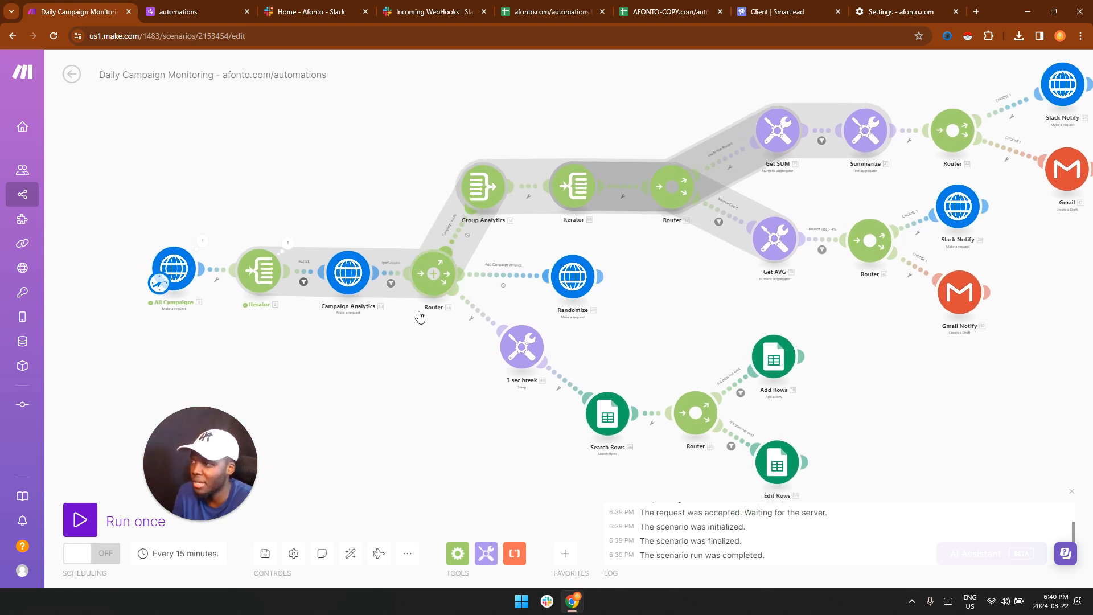
{"action": "left_click", "coordinate": [80, 519]}
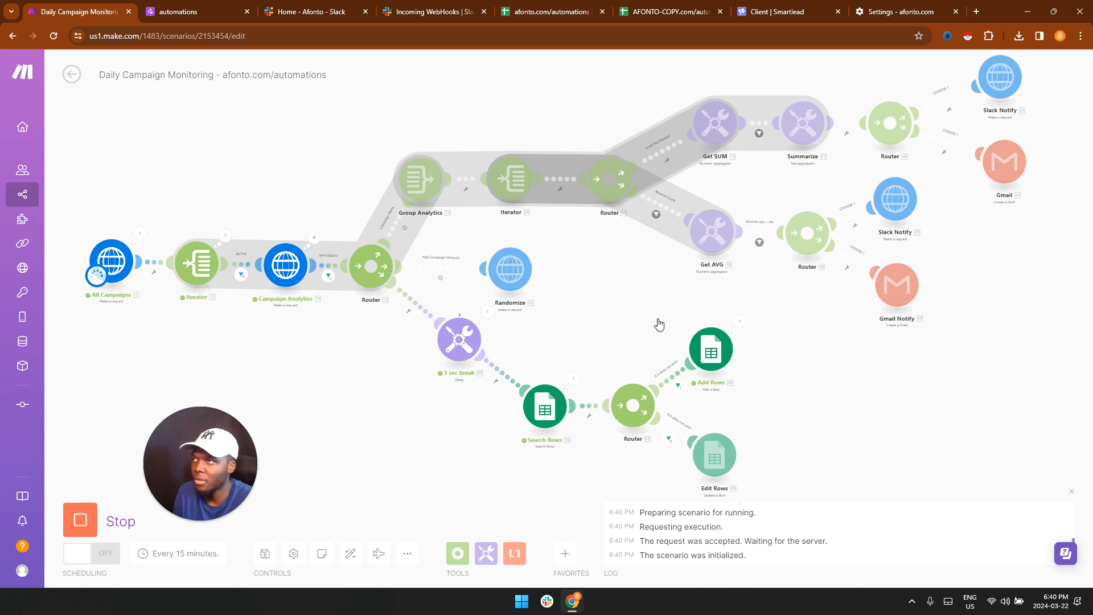
{"action": "left_click", "coordinate": [660, 8]}
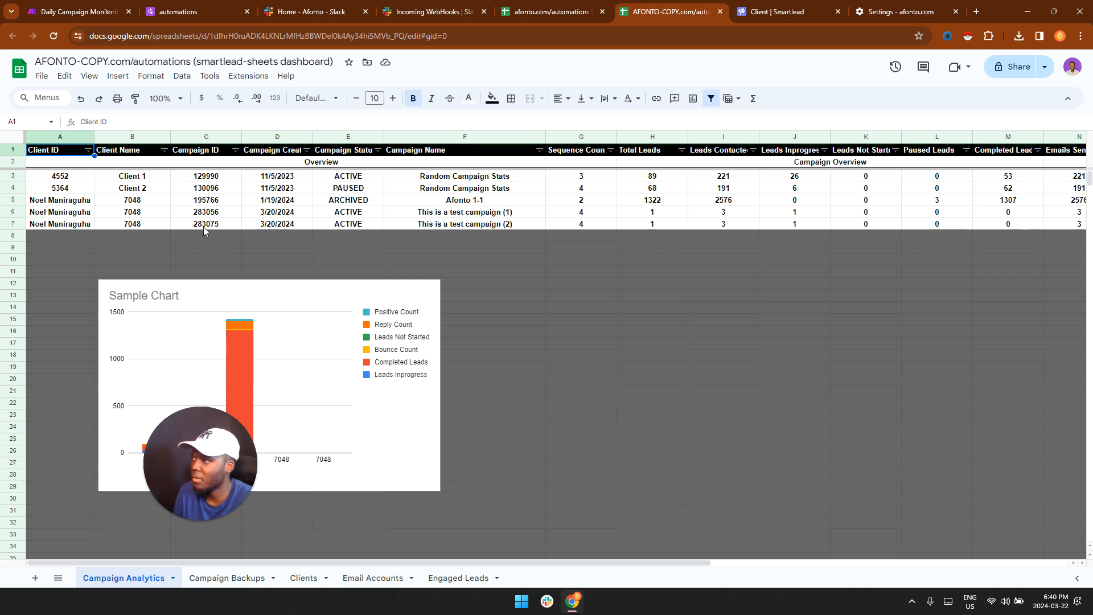
{"action": "left_click", "coordinate": [85, 12]}
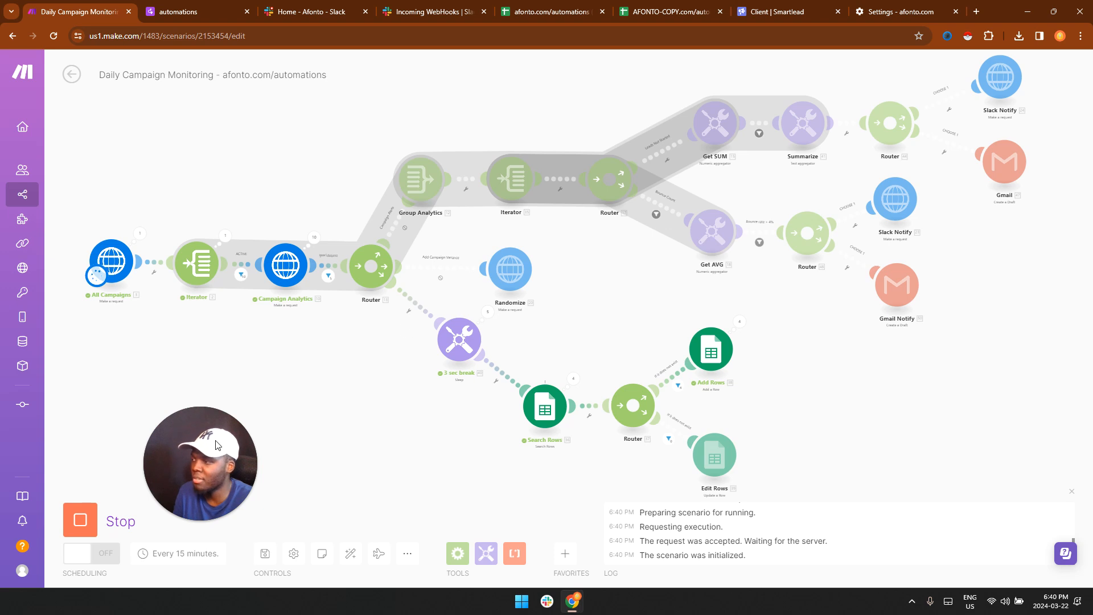
- Force the running scenario to stop and disable the route from the Router to the 3 sec break module
{"action": "left_click", "coordinate": [82, 519]}
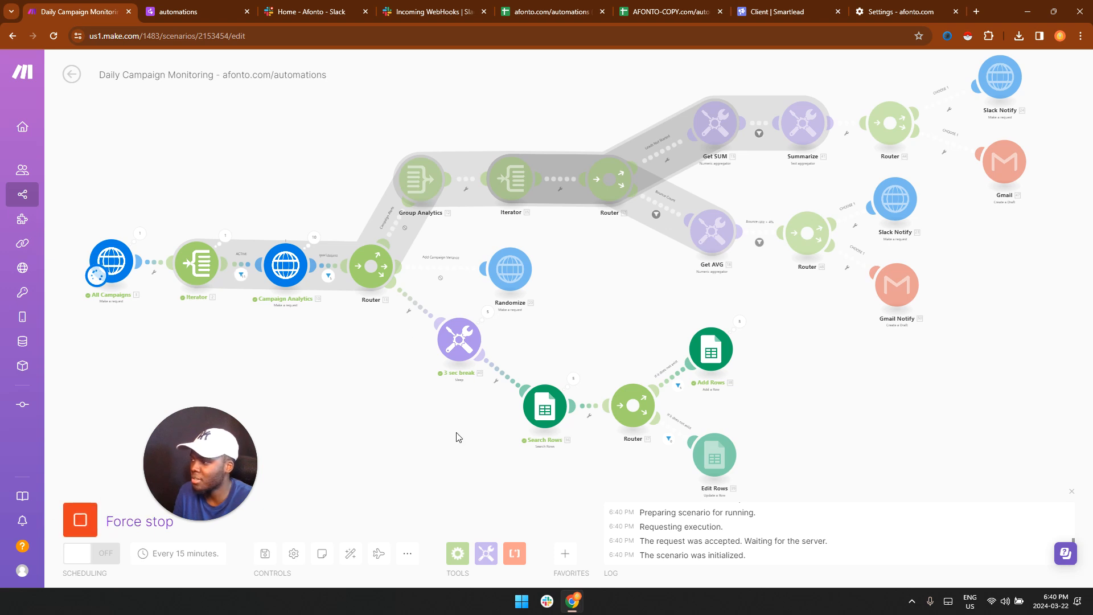
{"action": "left_click", "coordinate": [81, 520]}
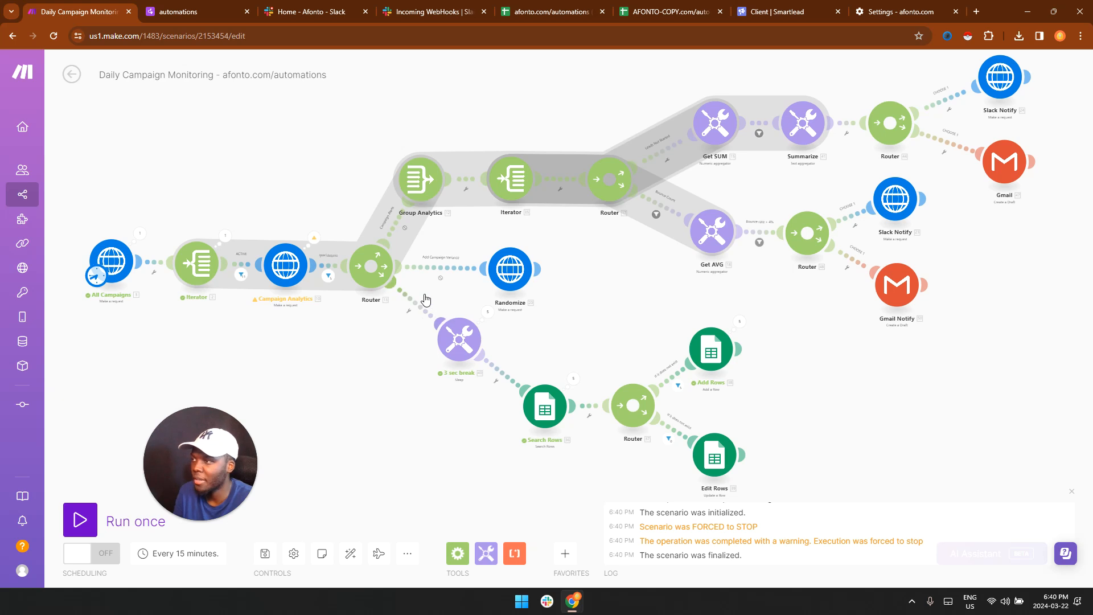
{"action": "left_click", "coordinate": [414, 311]}
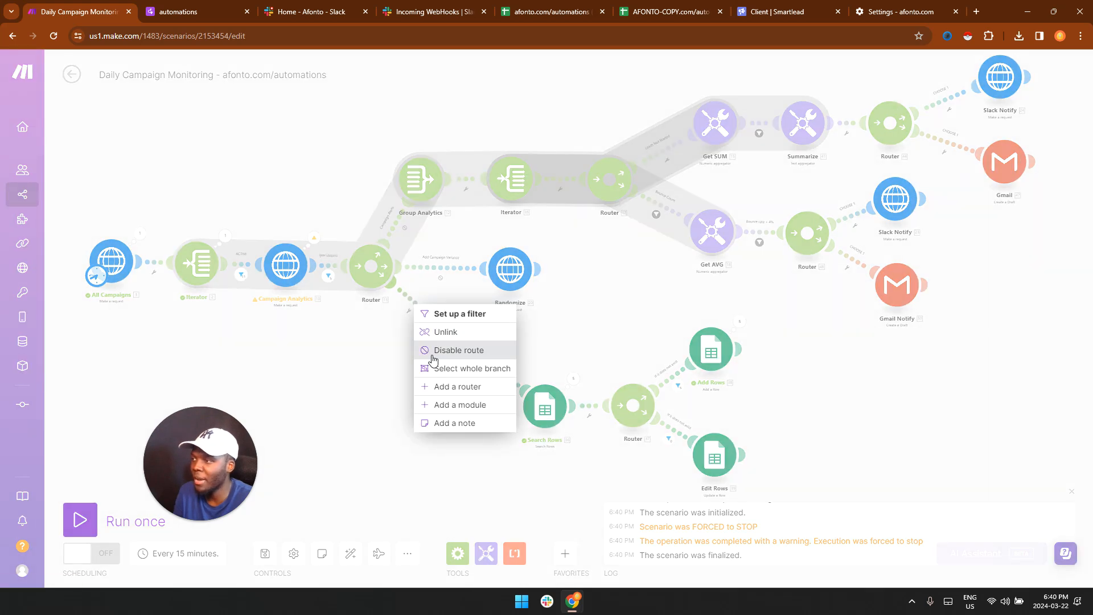
{"action": "left_click", "coordinate": [433, 356]}
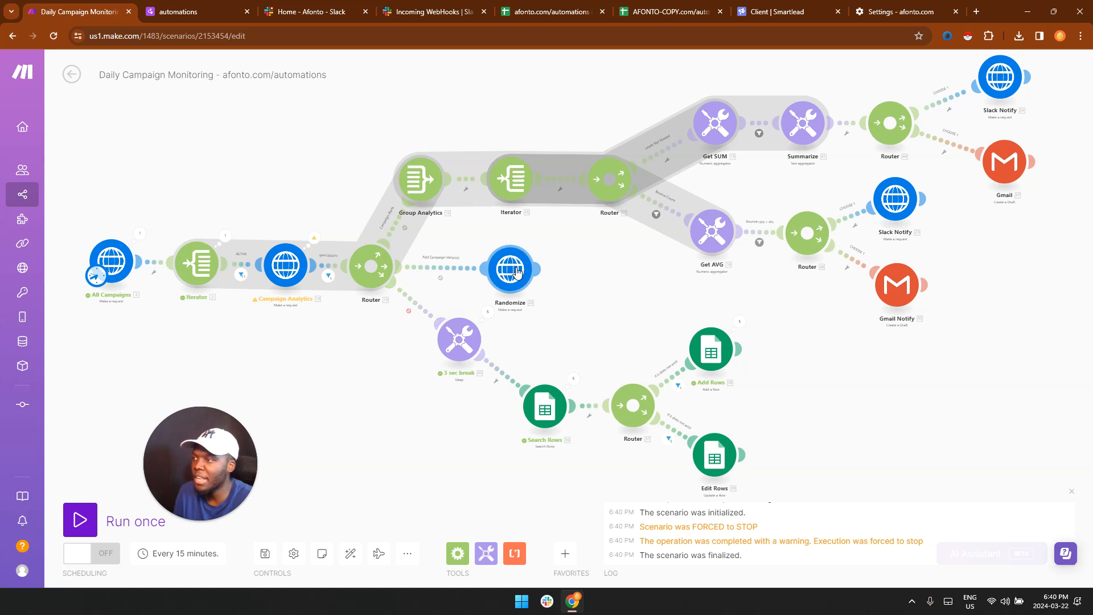
- Enable the route from the Router to Randomize and check the condition of its Add Campaign Variance filter
{"action": "left_click", "coordinate": [441, 269]}
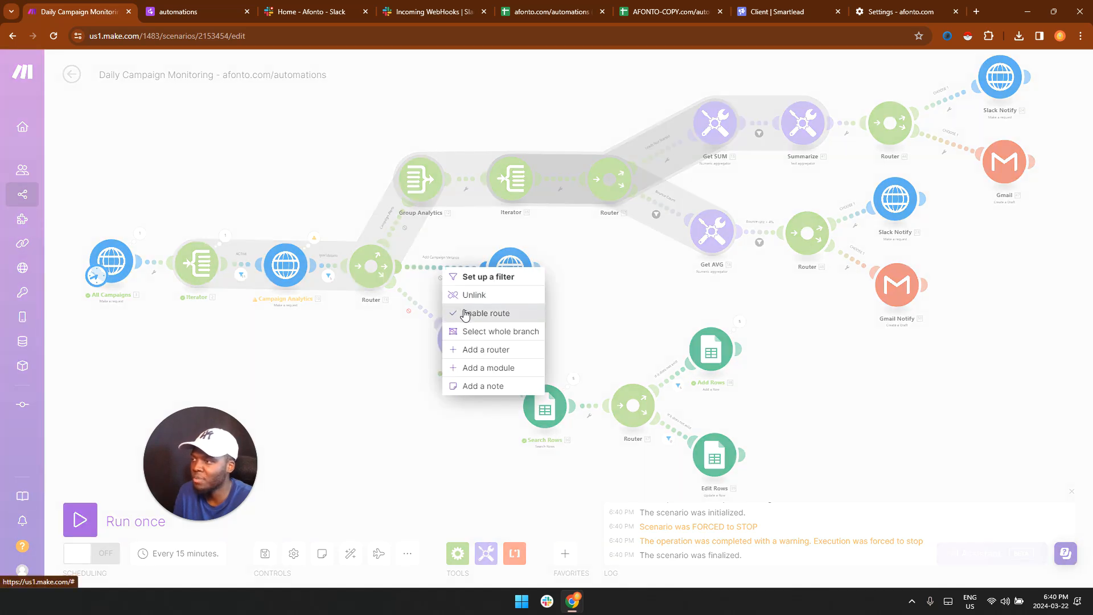
{"action": "left_click", "coordinate": [497, 313]}
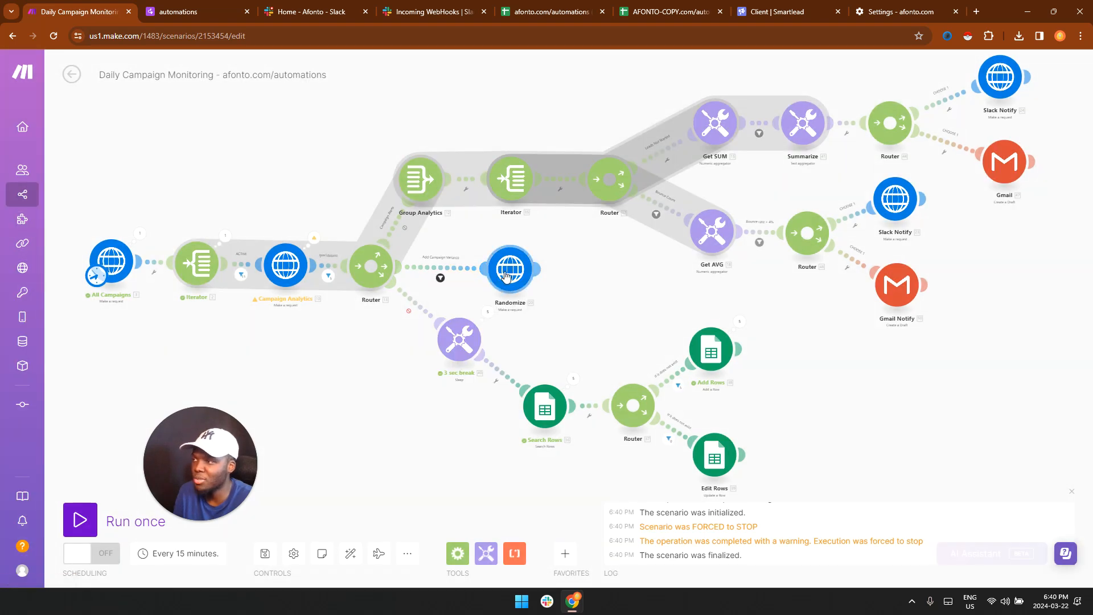
{"action": "left_click", "coordinate": [440, 278]}
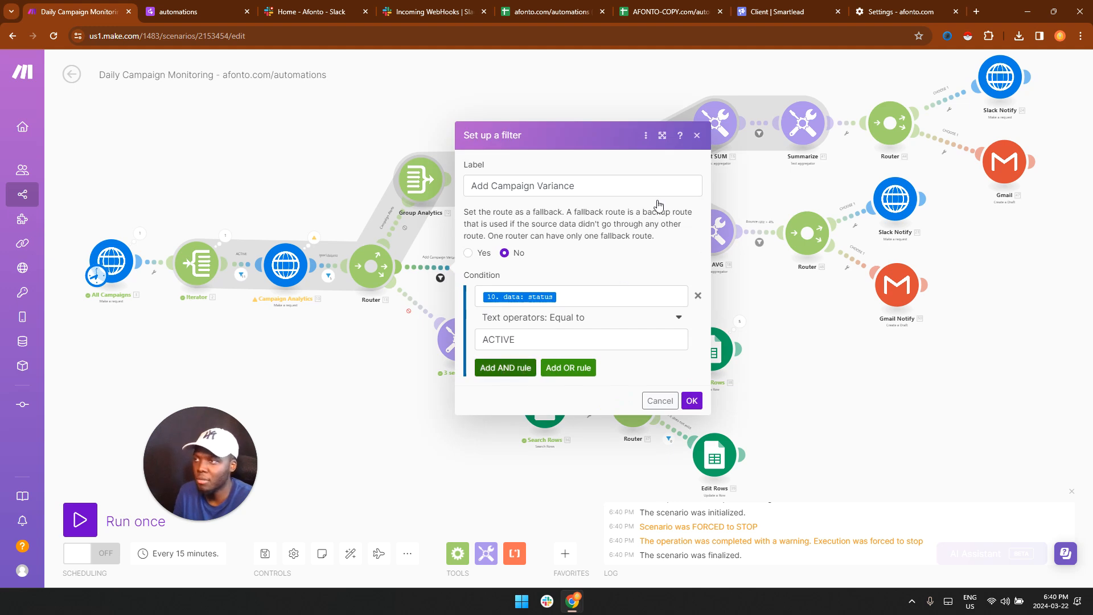
{"action": "left_click", "coordinate": [697, 136]}
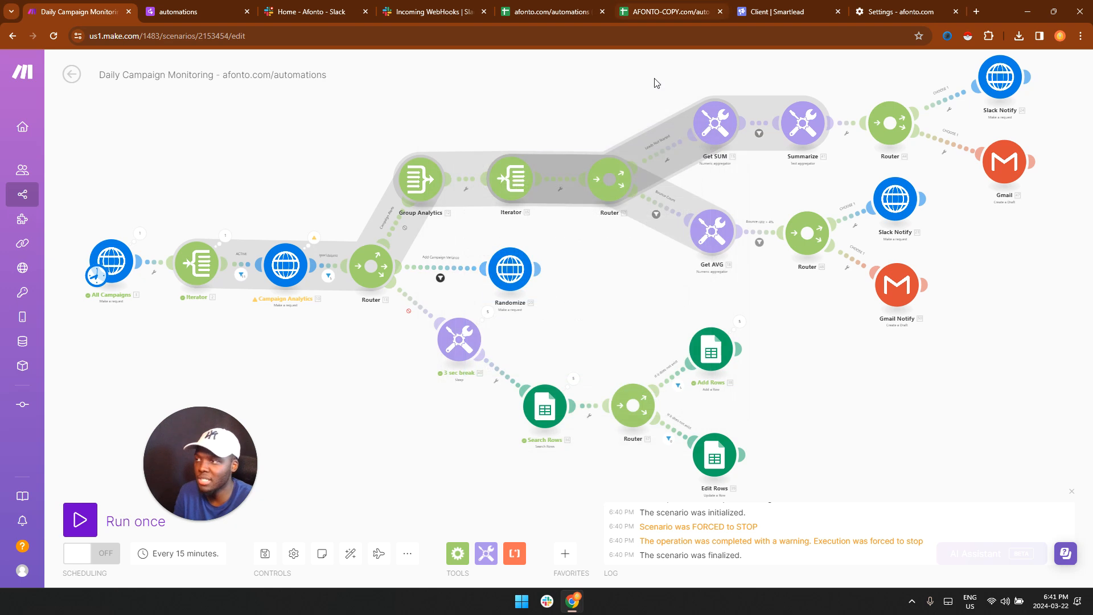
- Disable the route from the Router to Randomize and check the condition of the ACTIVE filter
{"action": "right_click", "coordinate": [421, 276]}
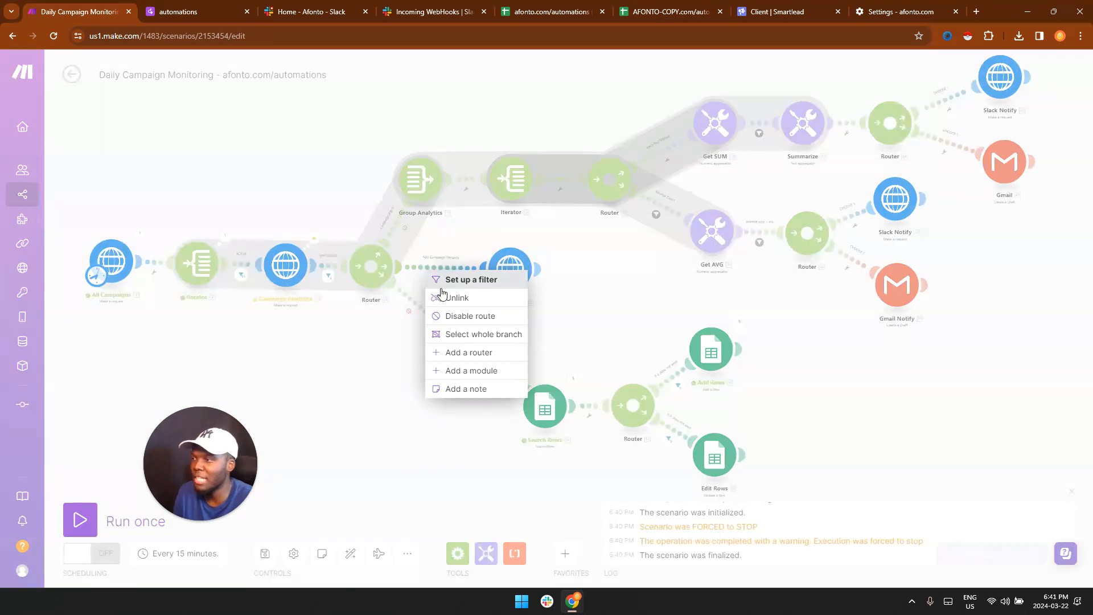
{"action": "left_click", "coordinate": [446, 317]}
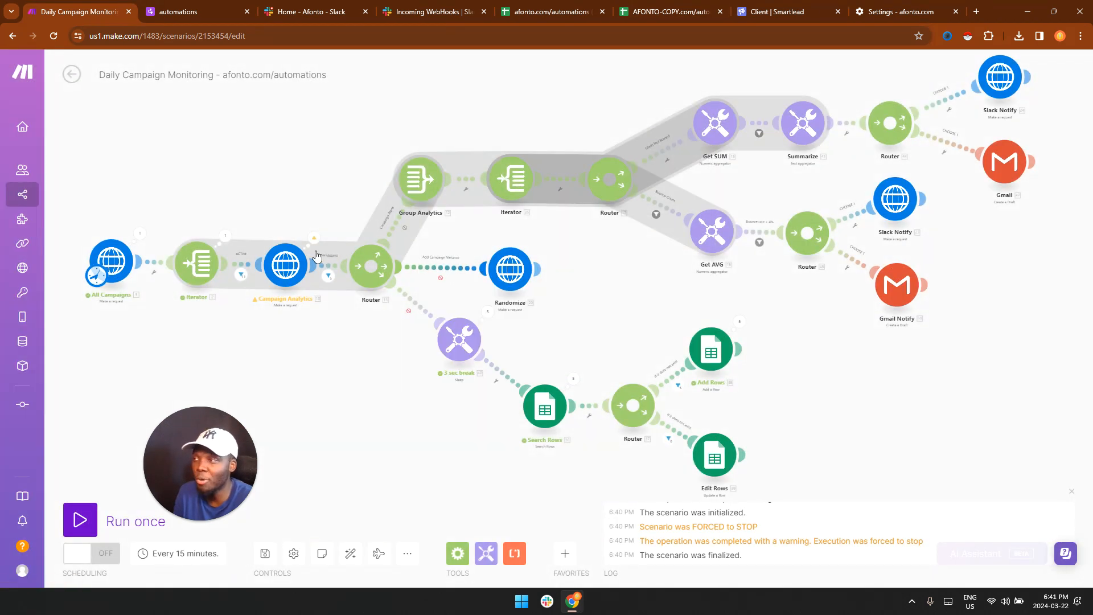
{"action": "left_click", "coordinate": [237, 265]}
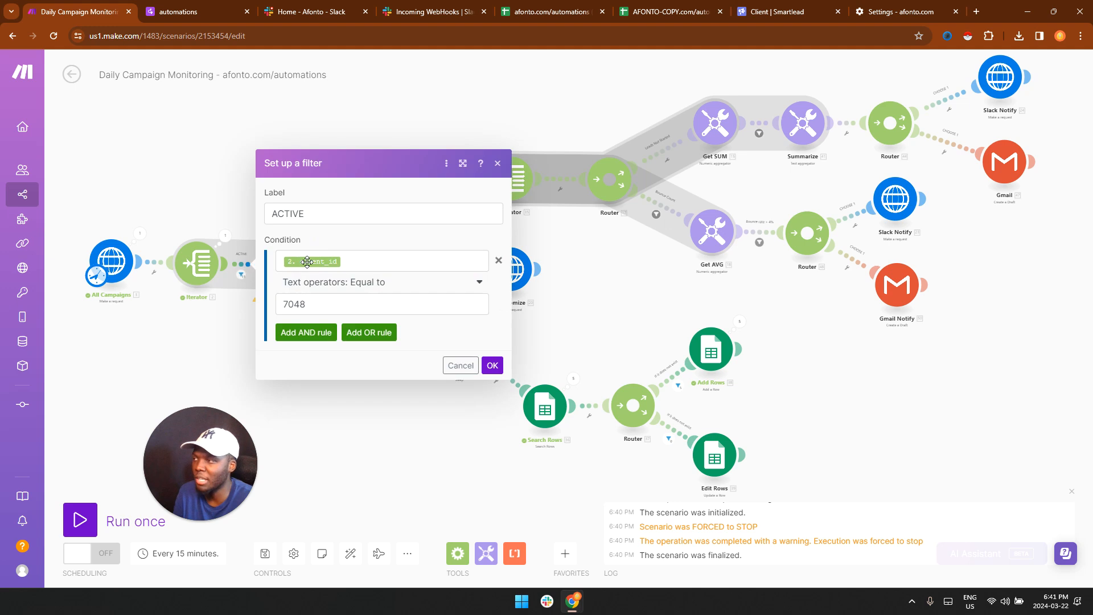
{"action": "left_click", "coordinate": [646, 281]}
- Enable the route from the Router to Group Analytics and check the HTTP request settings of the Add Leads branch's Slack Notify module
{"action": "right_click", "coordinate": [402, 224]}
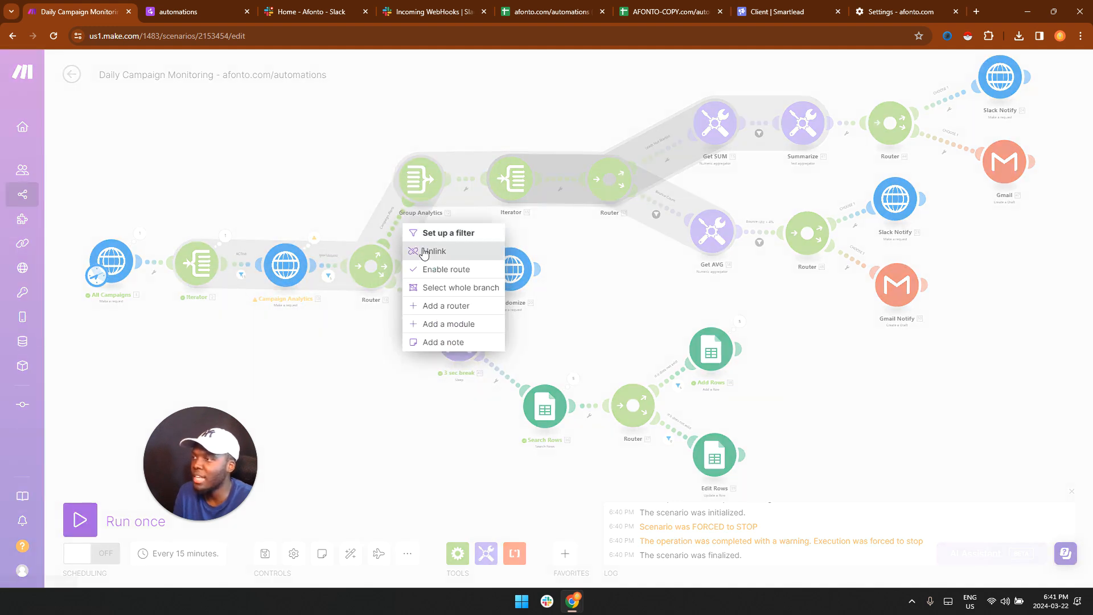
{"action": "left_click", "coordinate": [433, 270]}
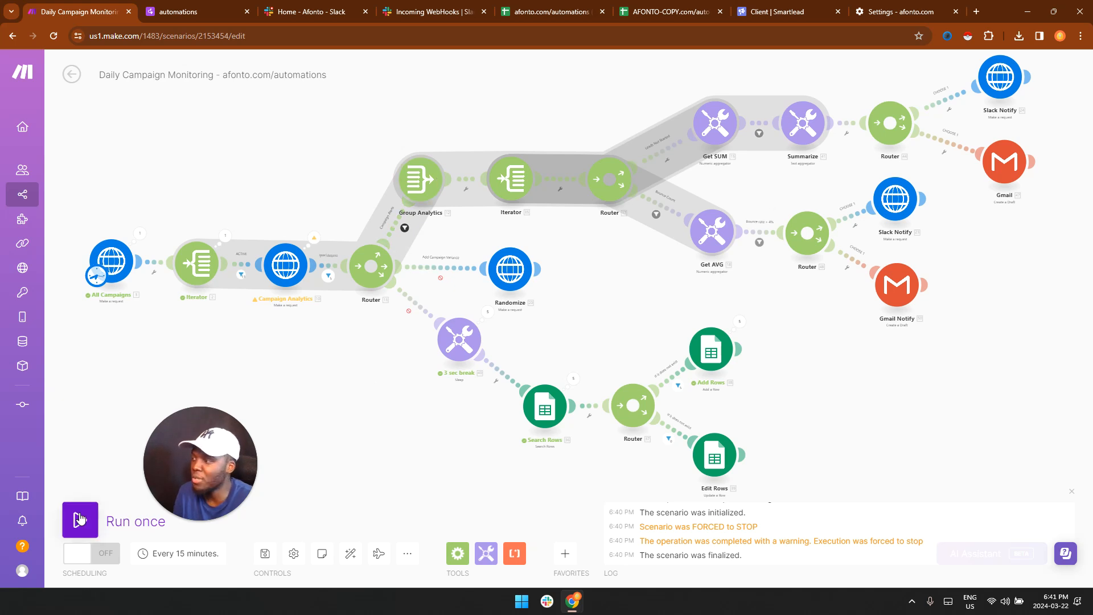
{"action": "left_click", "coordinate": [1005, 92]}
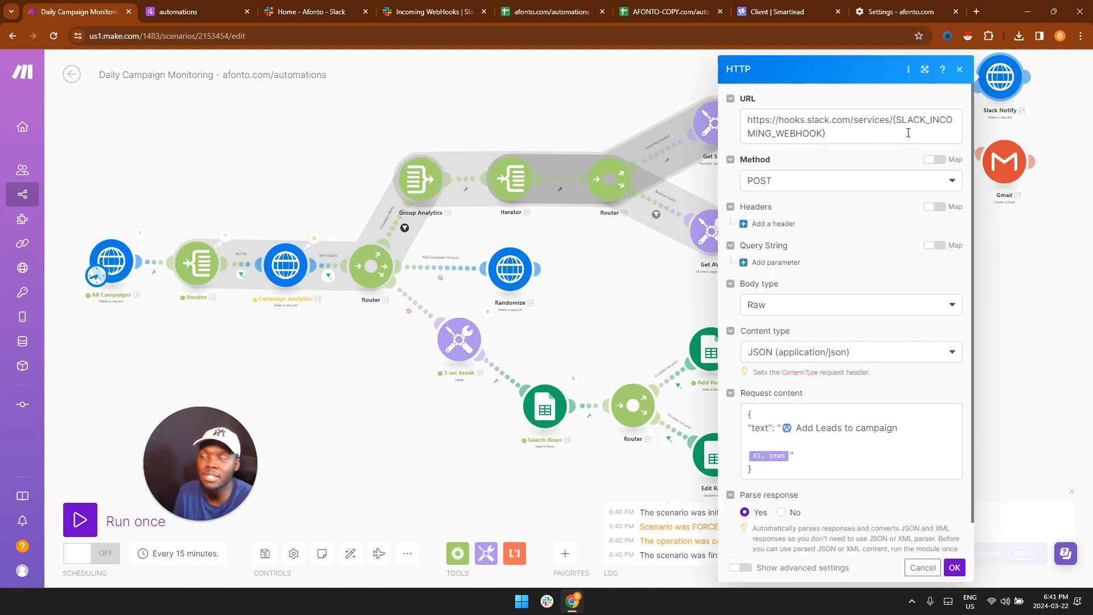
{"action": "left_click", "coordinate": [627, 278]}
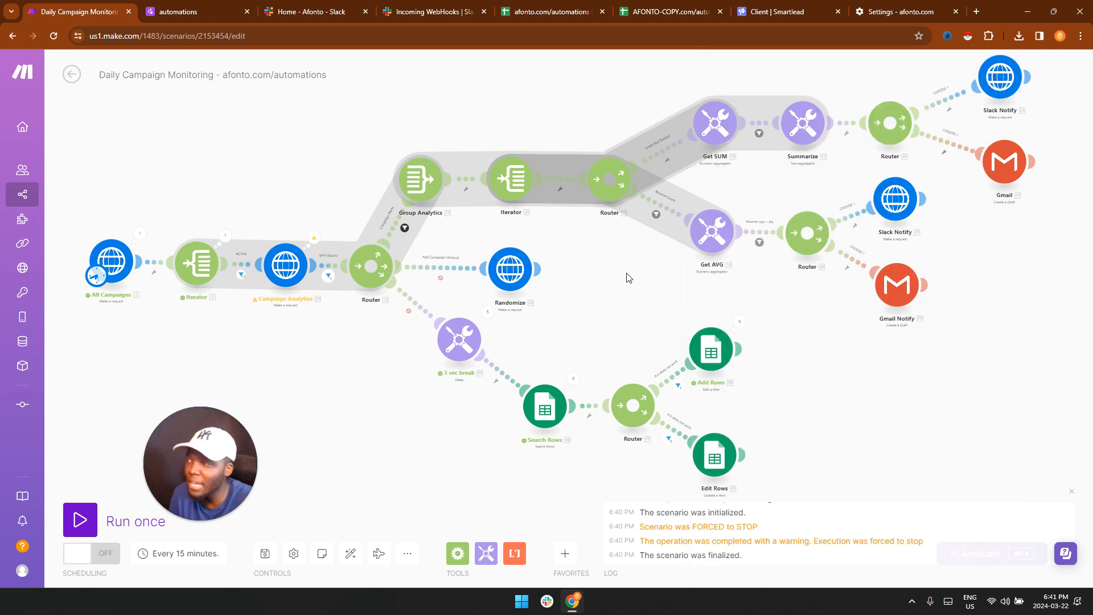